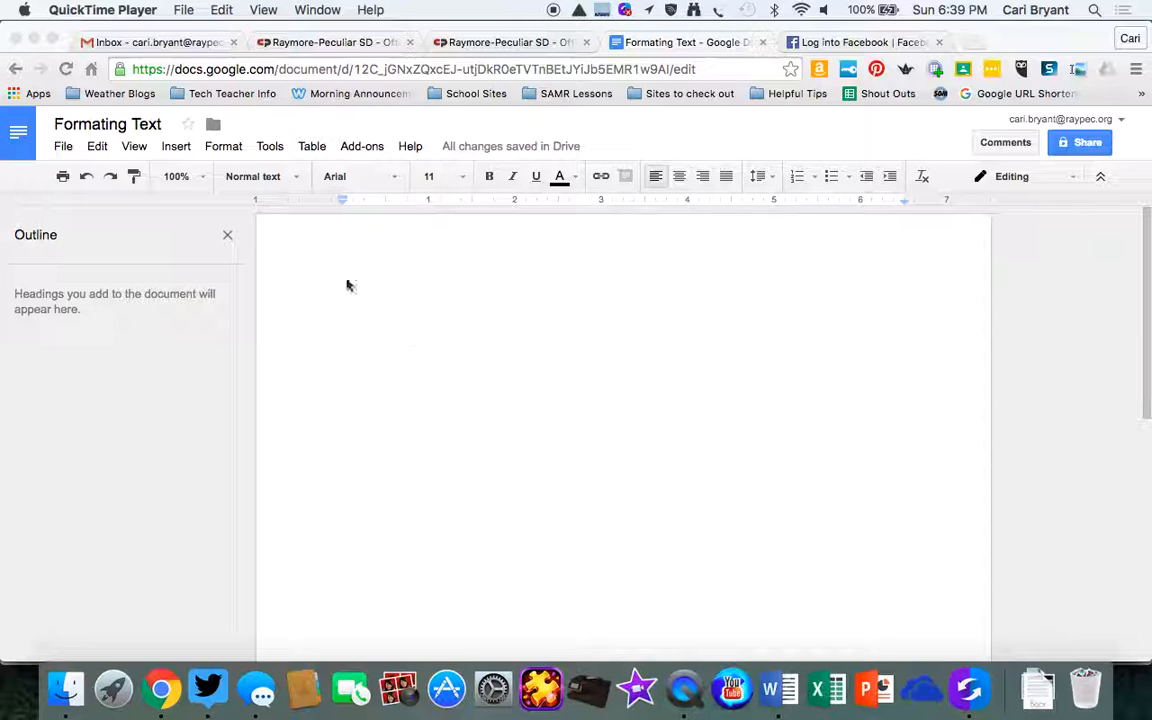
# - Type your full name as the first line of the blank document and start a new line
pyautogui.click(343, 311)
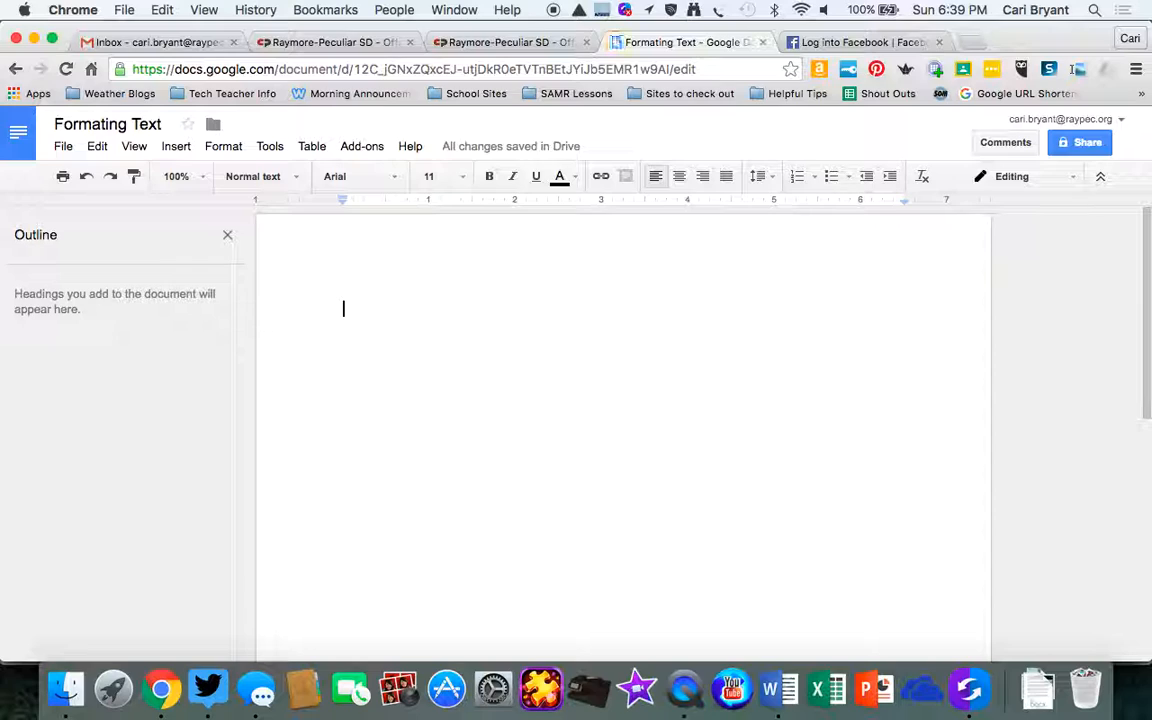
pyautogui.write('Cari Bryant')
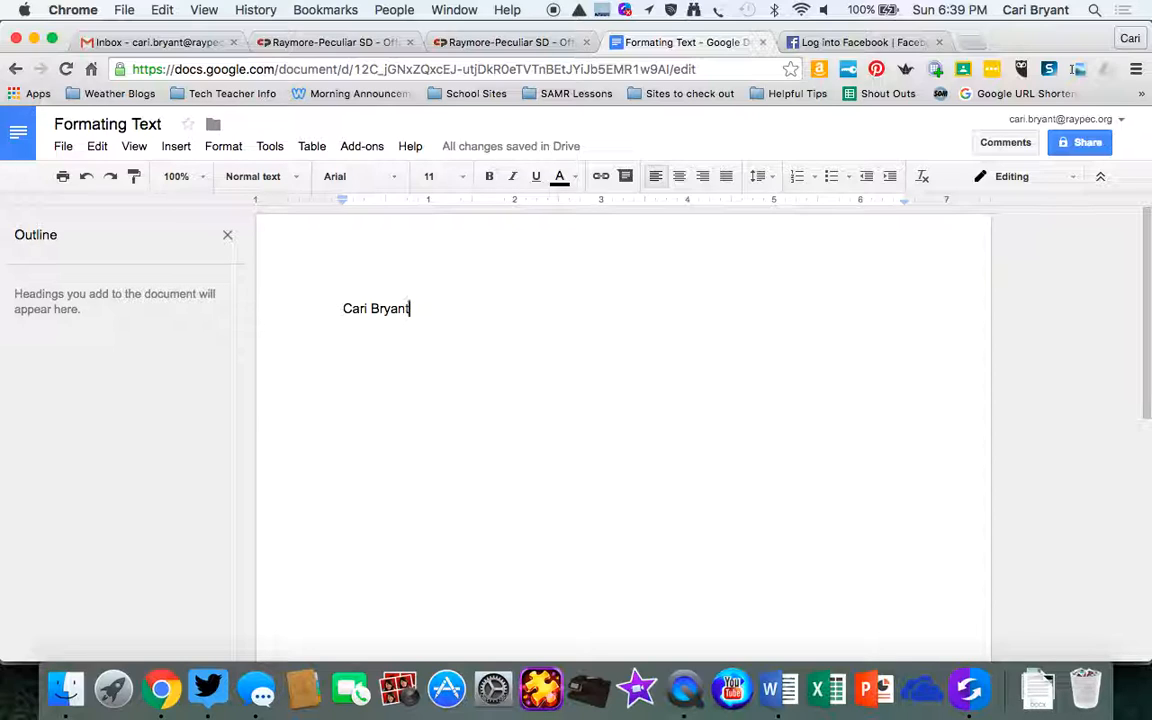
pyautogui.press('Return')
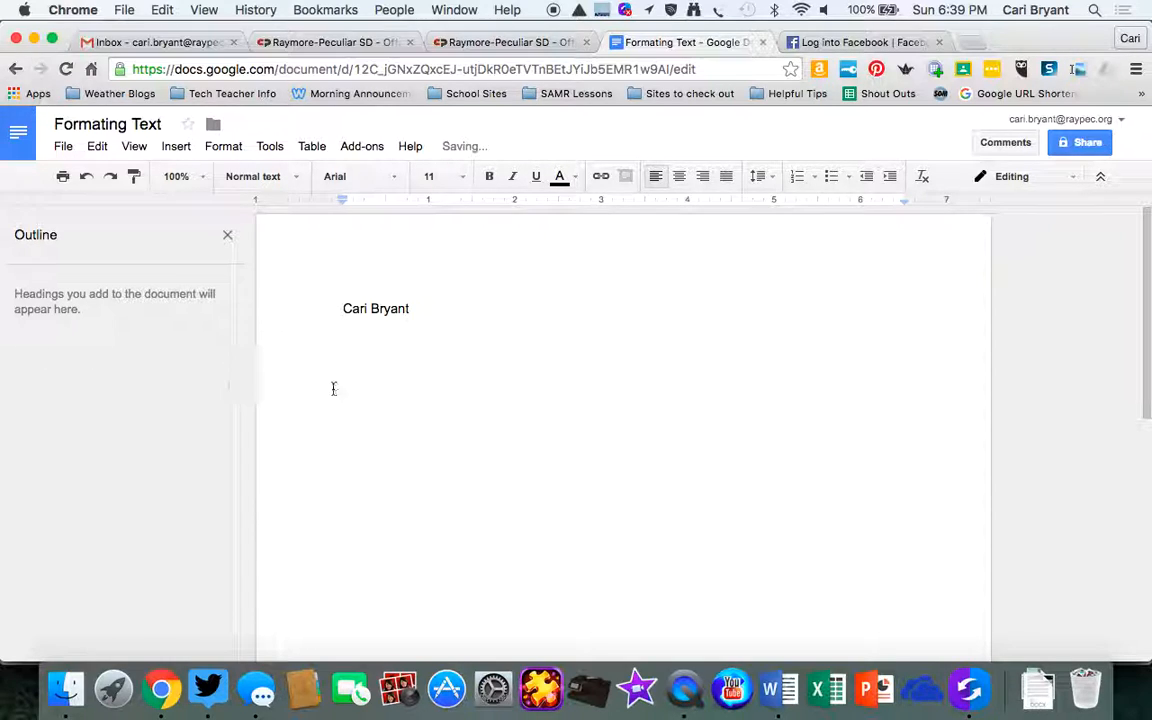
# - Copy the name line and paste it repeatedly until the name fills ten consecutive lines
pyautogui.moveTo(342, 310); pyautogui.dragTo(437, 316)
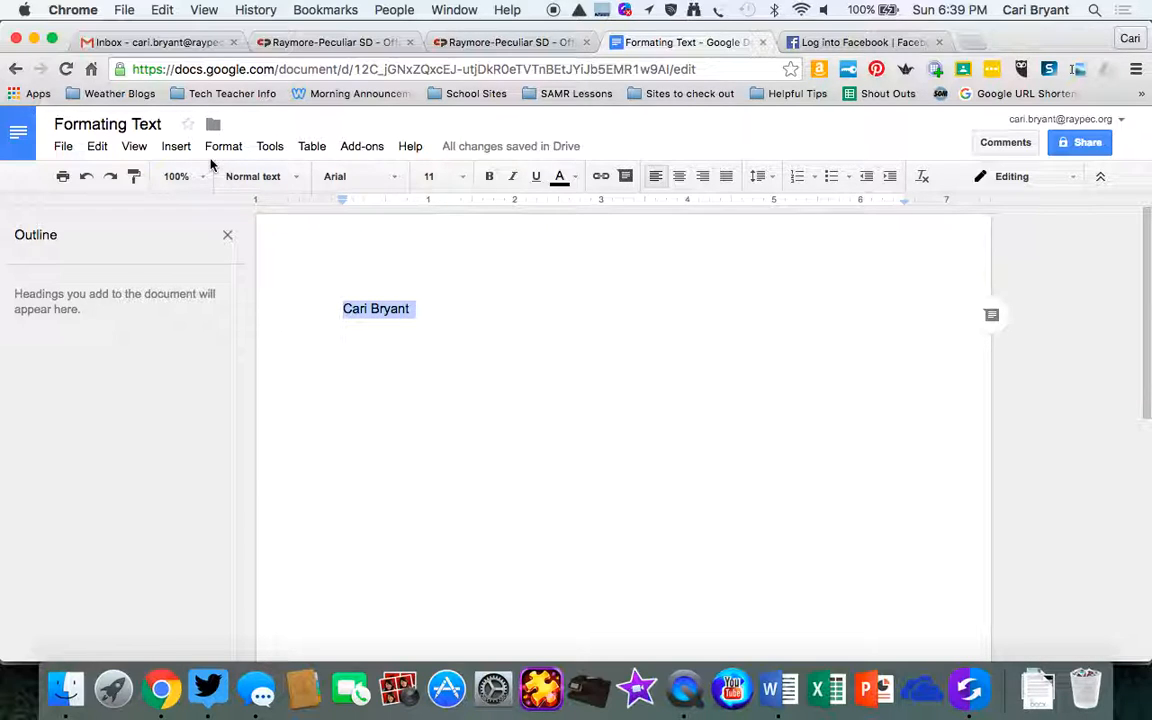
pyautogui.click(96, 148)
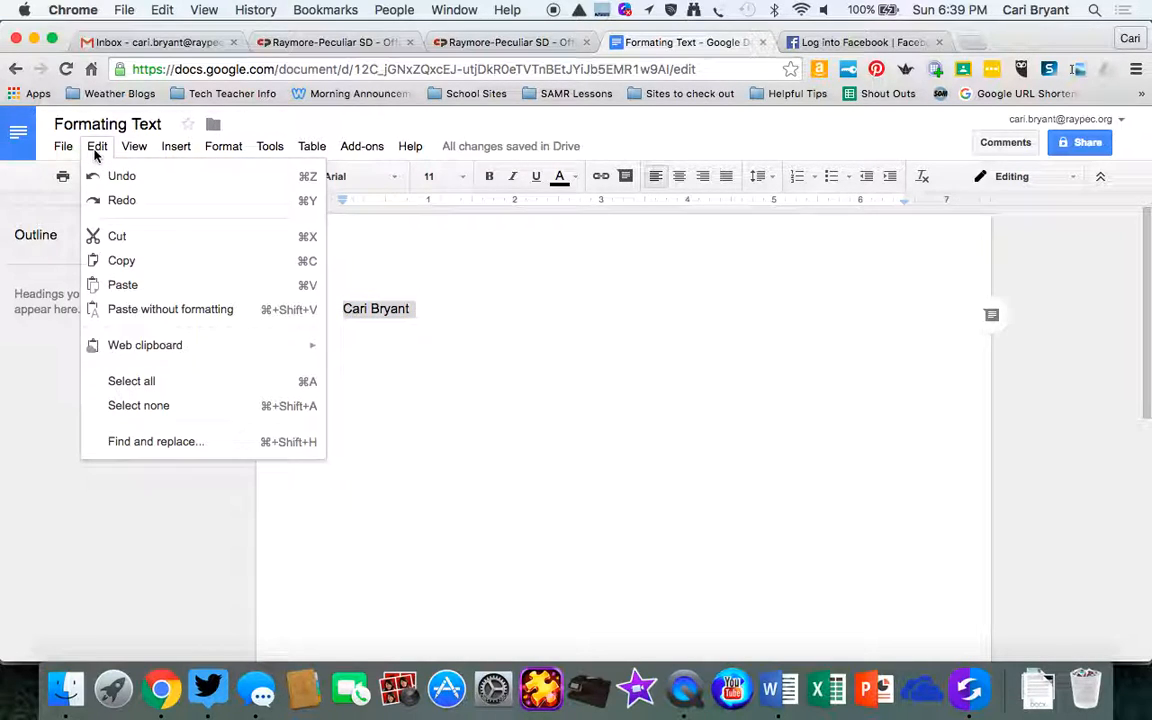
pyautogui.click(116, 262)
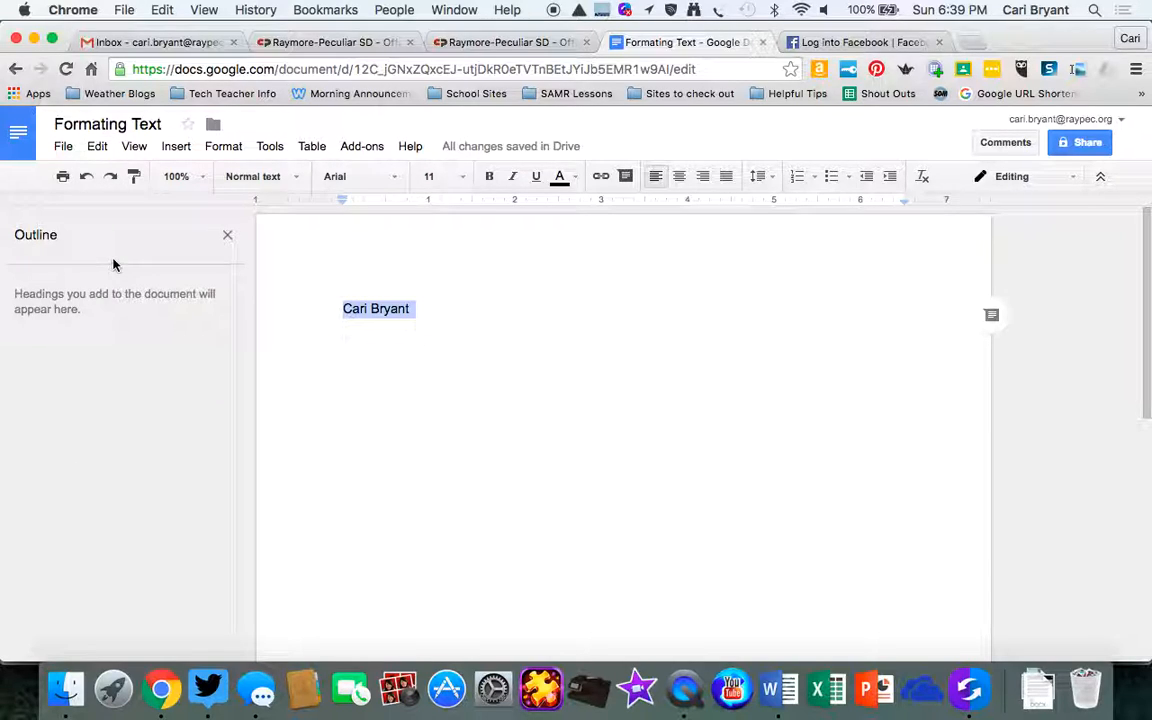
pyautogui.click(424, 308)
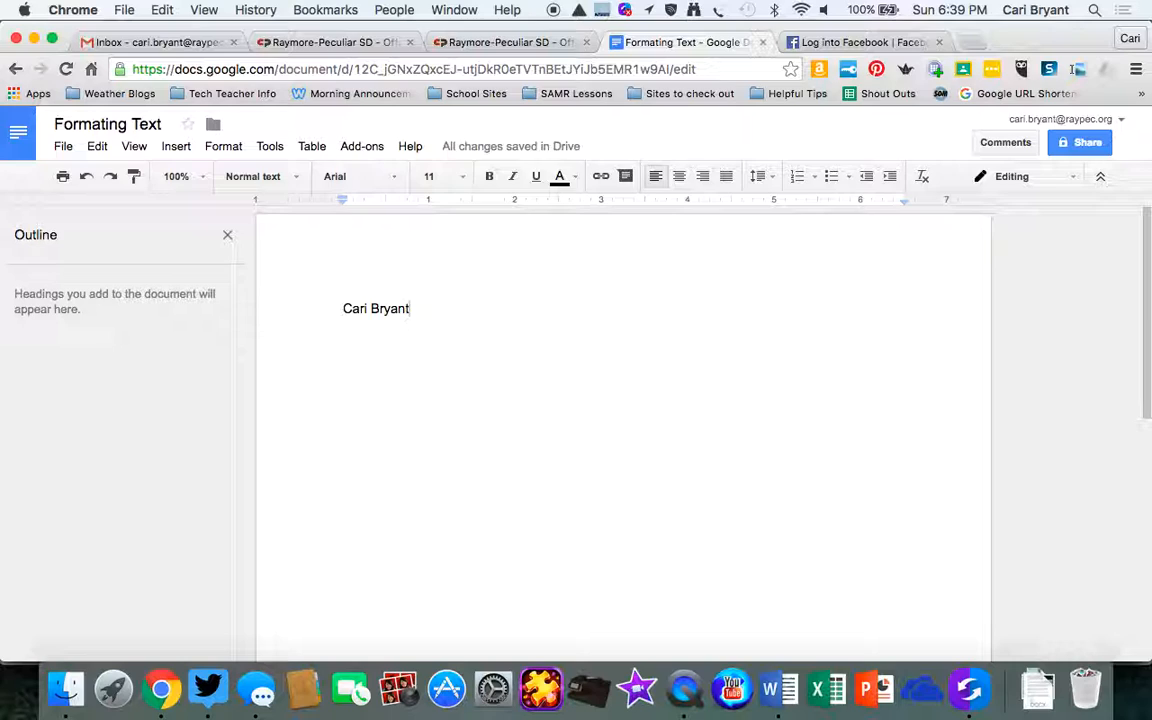
pyautogui.press('Return')
pyautogui.click(96, 146)
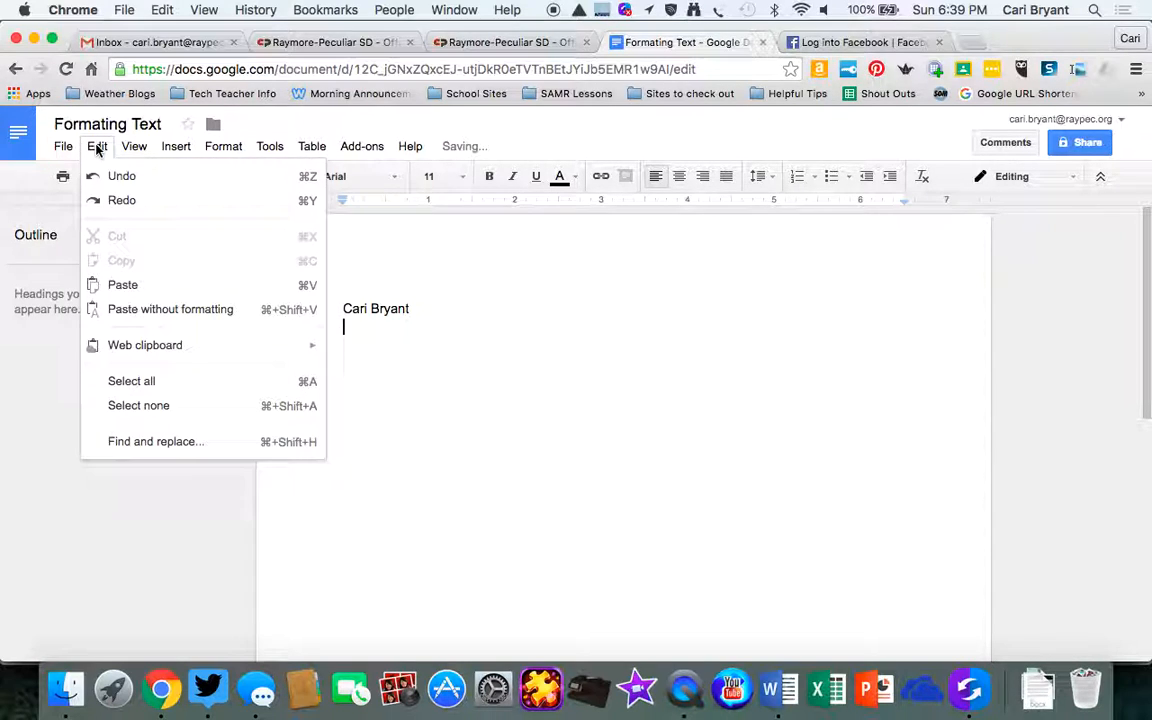
pyautogui.click(121, 286)
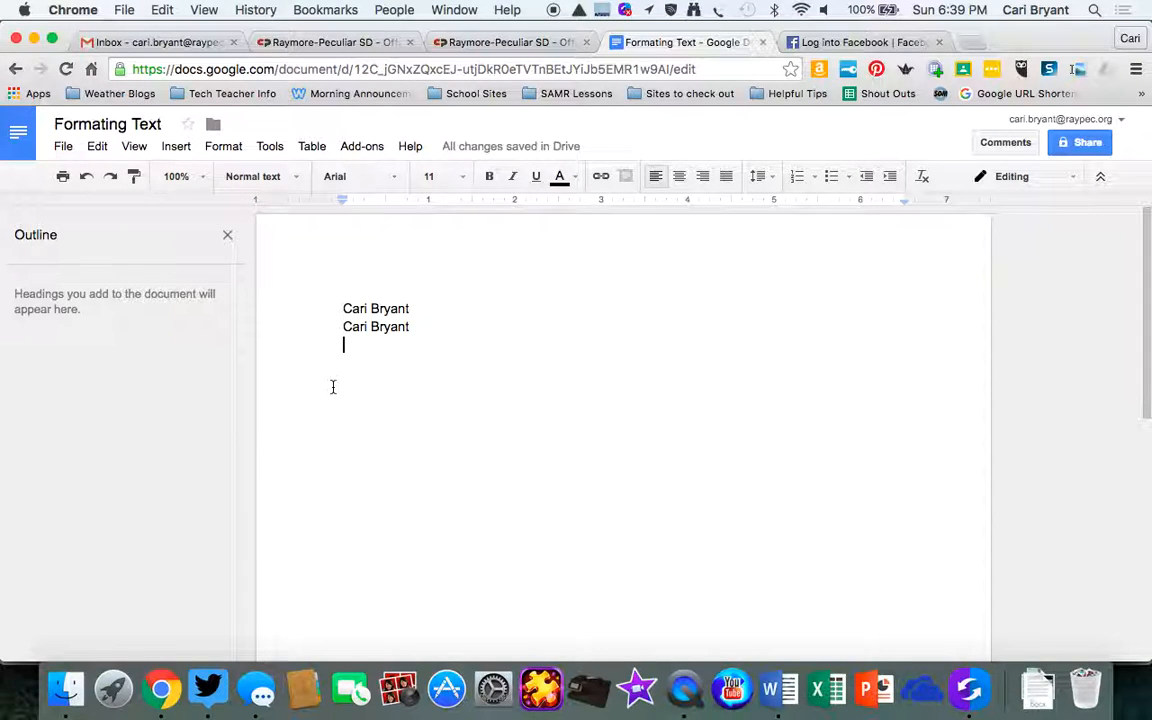
pyautogui.press('super+v')
pyautogui.press('super+v')
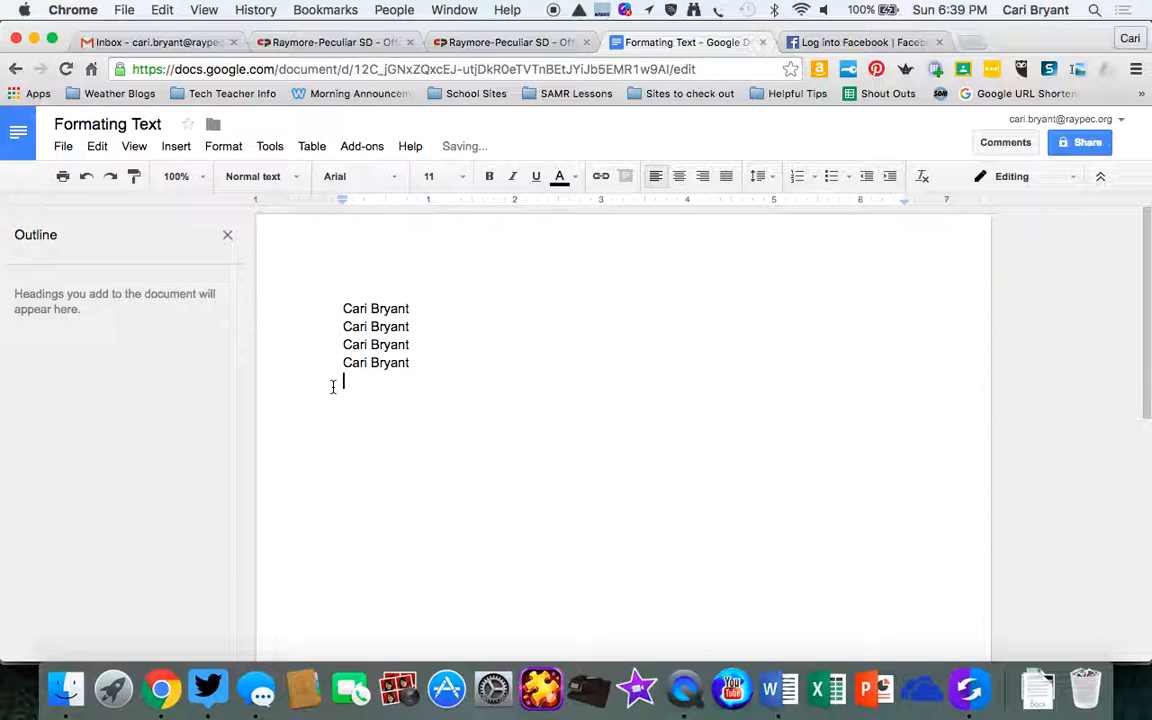
pyautogui.press('super+v')
pyautogui.press('super+v')
pyautogui.press('super+v')
pyautogui.press('super+v')
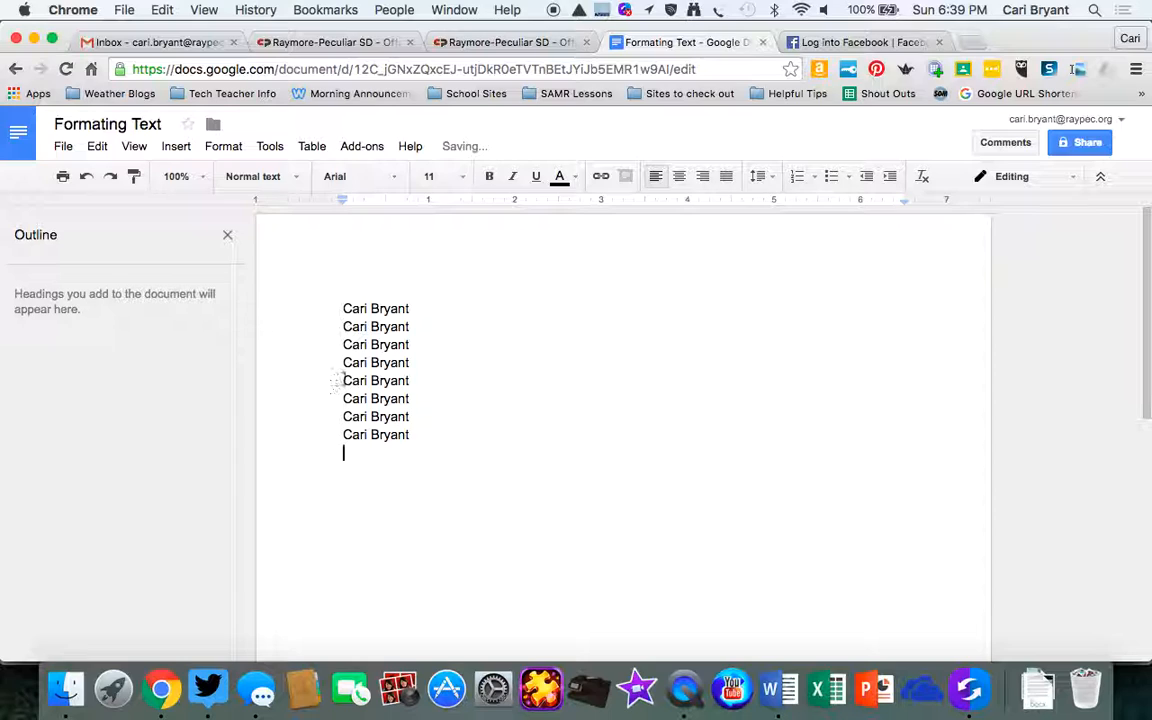
pyautogui.press('super+v')
pyautogui.press('super+v')
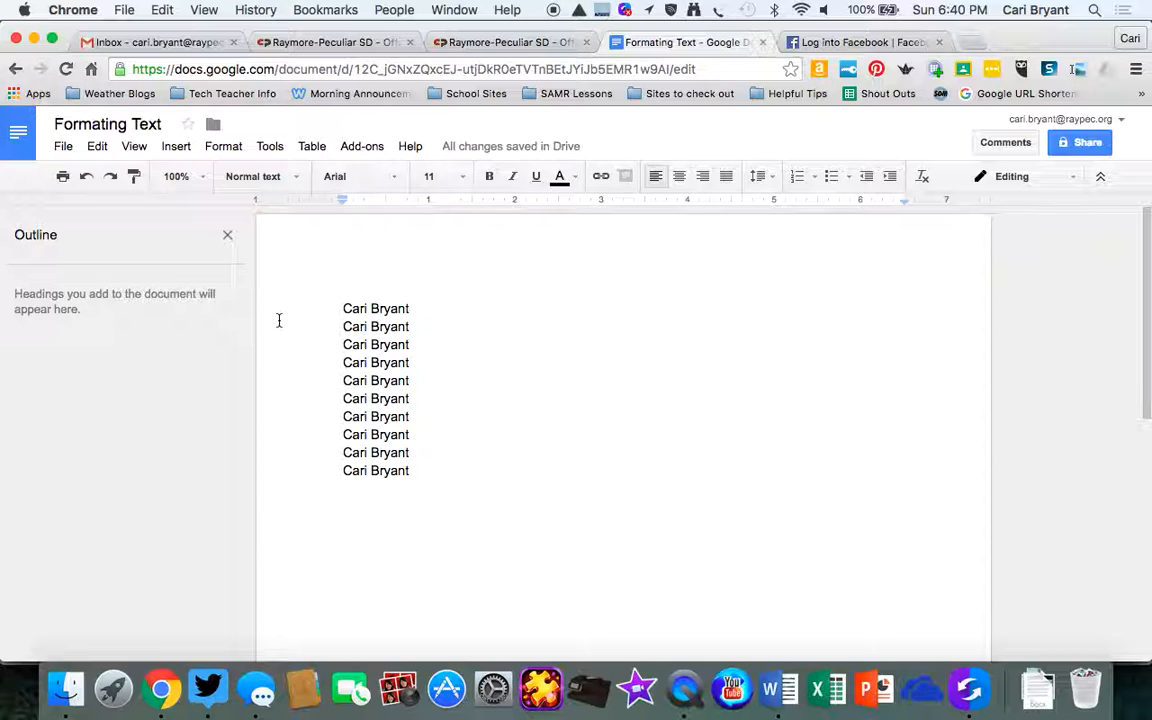
pyautogui.moveTo(344, 306); pyautogui.dragTo(422, 304)
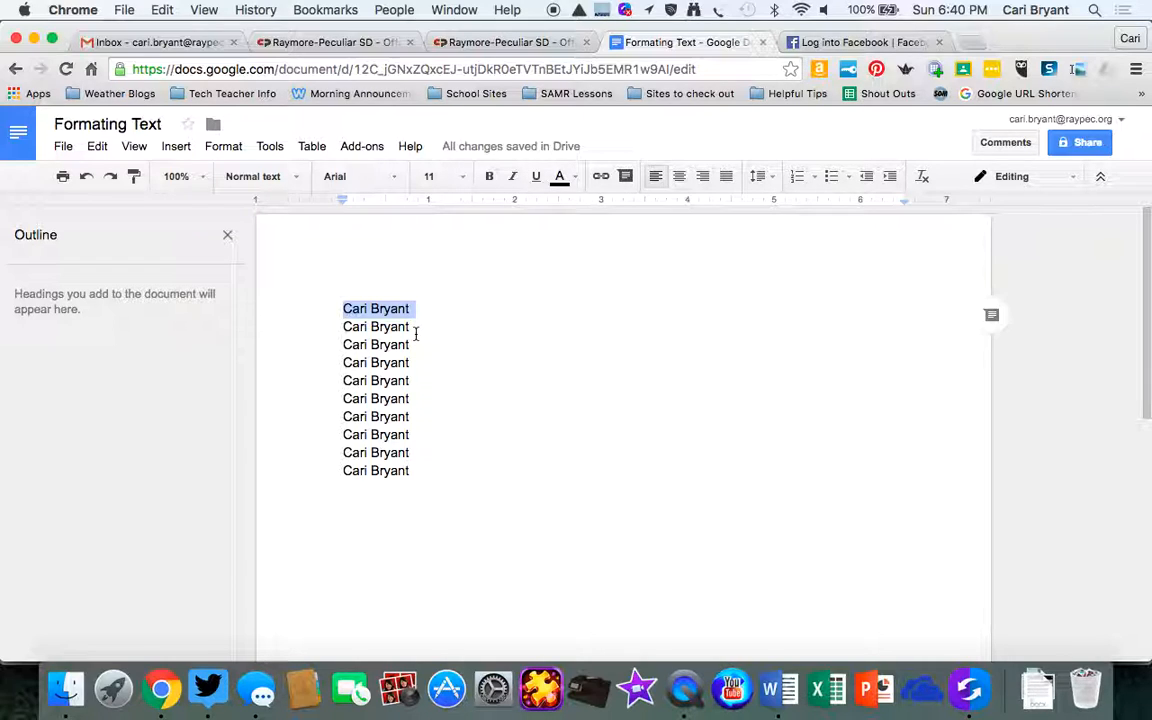
pyautogui.click(412, 328)
pyautogui.moveTo(412, 328); pyautogui.dragTo(309, 331)
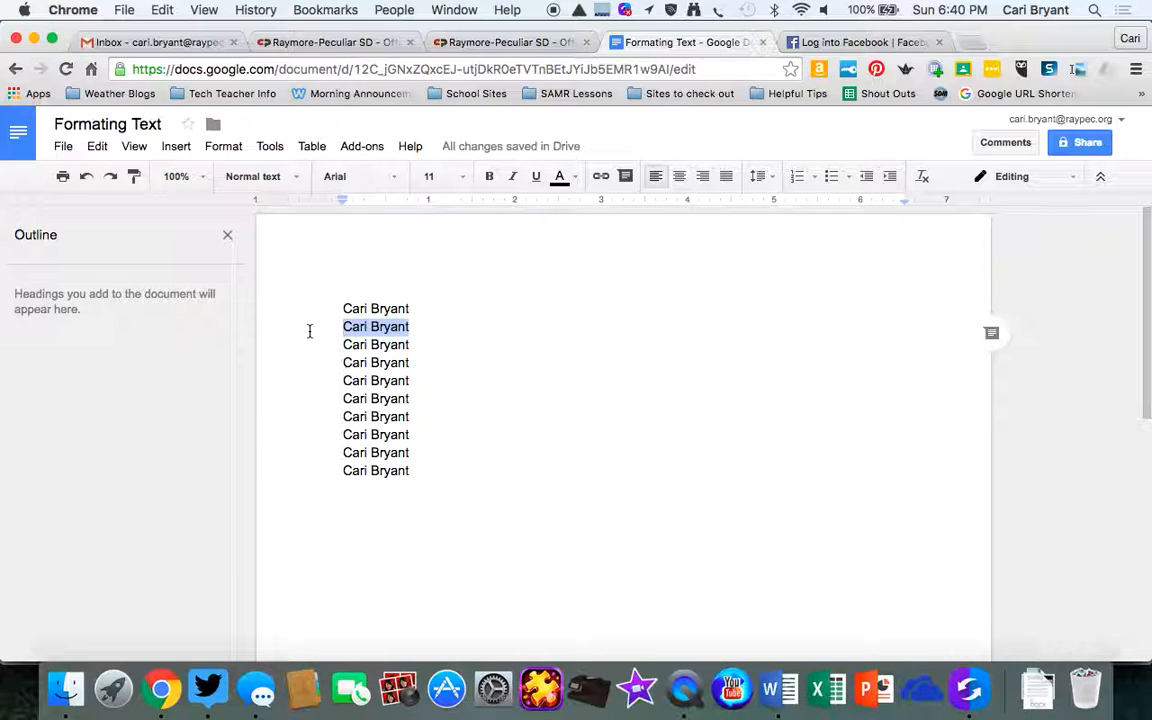
pyautogui.moveTo(370, 310); pyautogui.dragTo(441, 308)
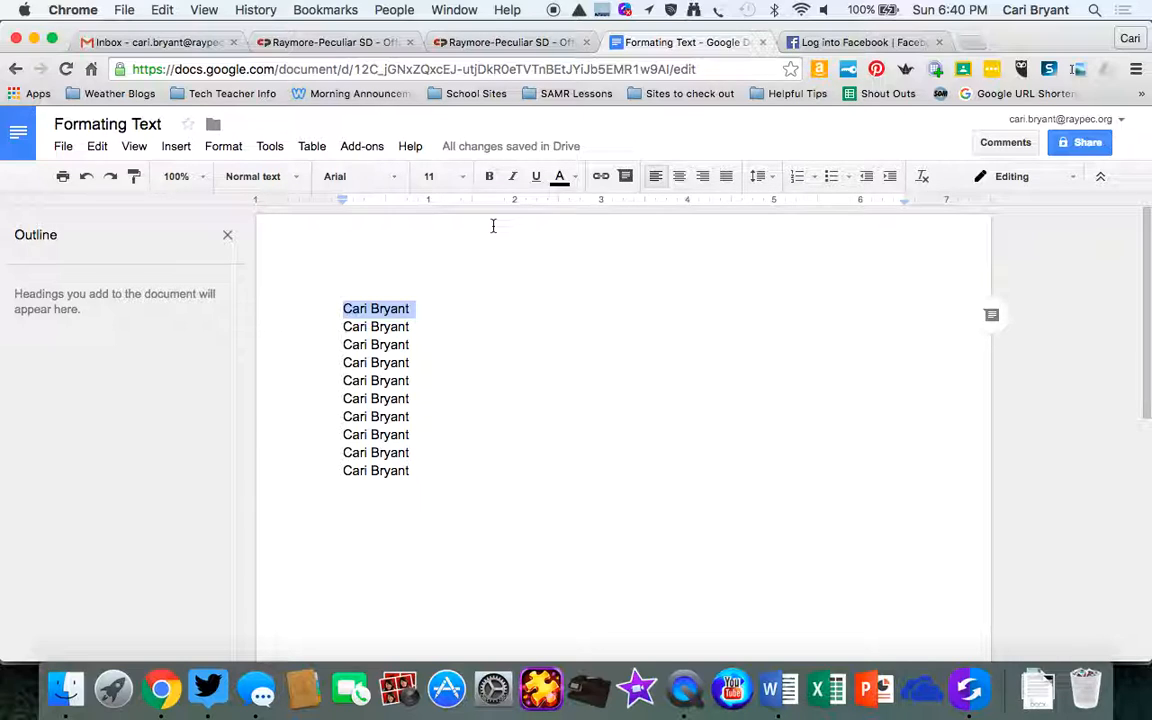
# - Open the More fonts catalogue from the bottom of the toolbar's font list
pyautogui.click(399, 180)
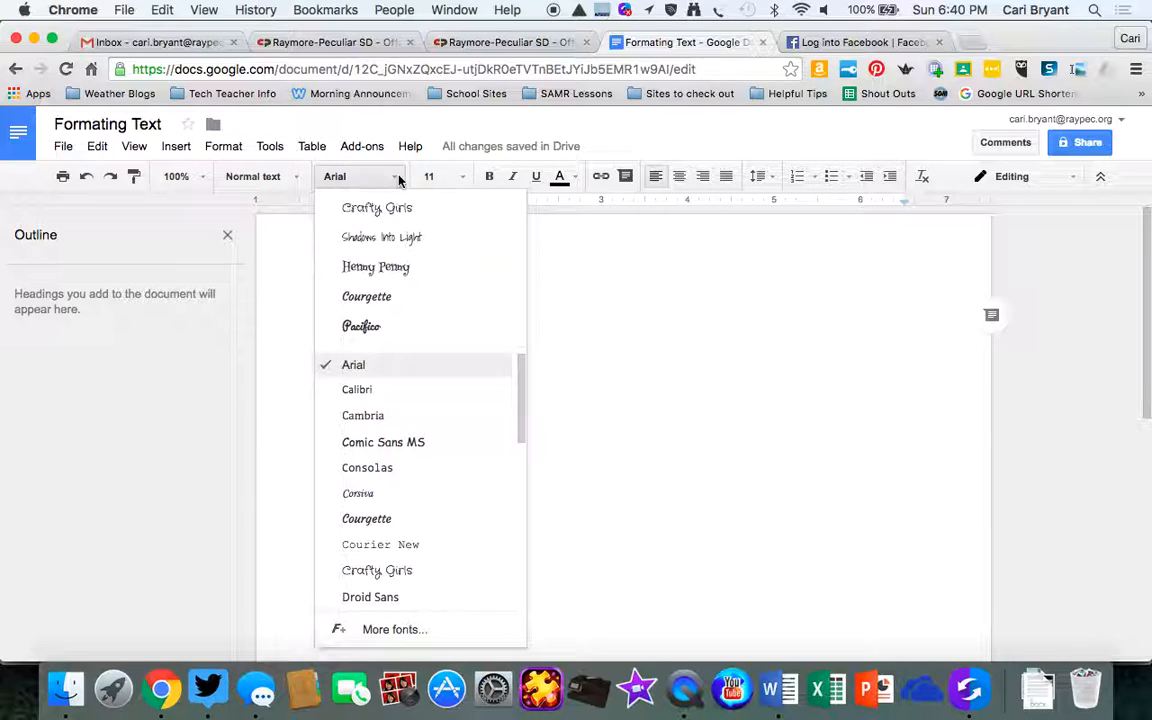
pyautogui.scroll(-8, 388, 370)
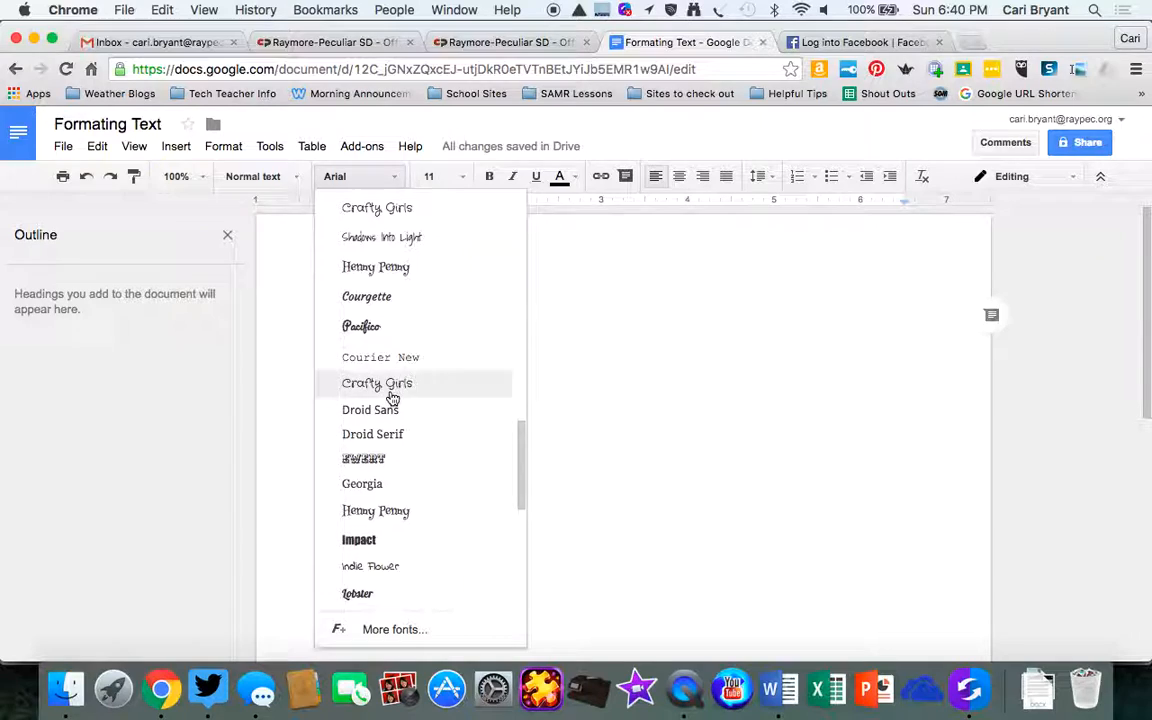
pyautogui.scroll(-1, 392, 399)
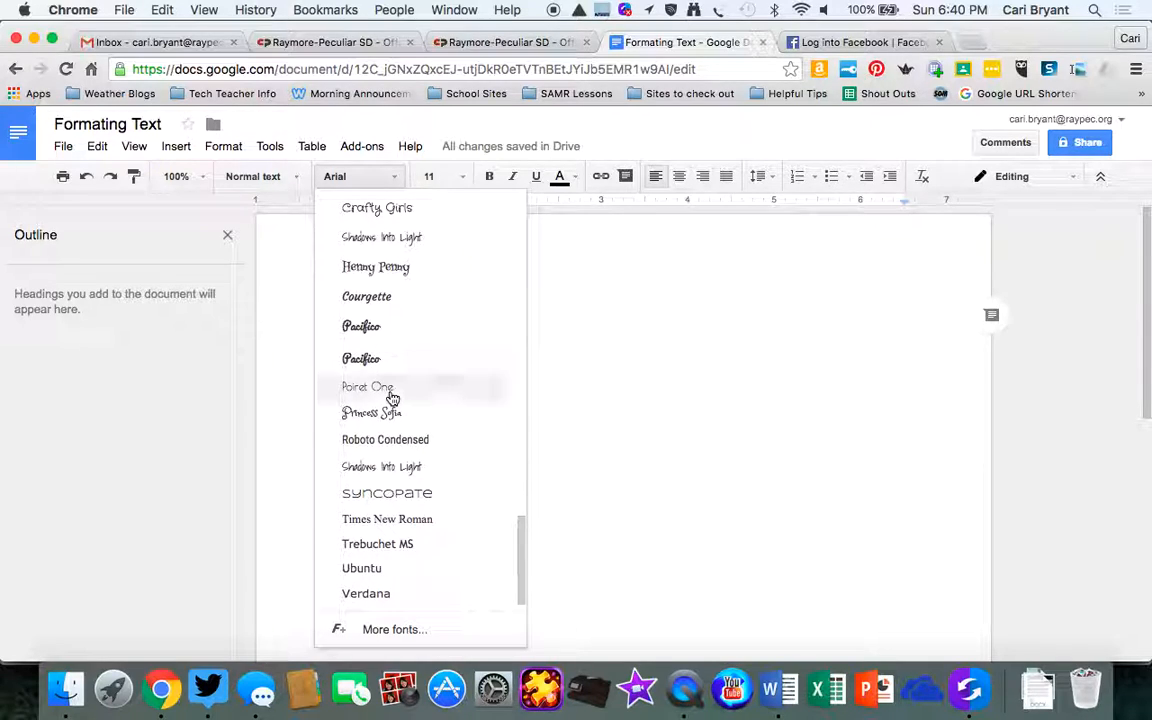
pyautogui.click(395, 630)
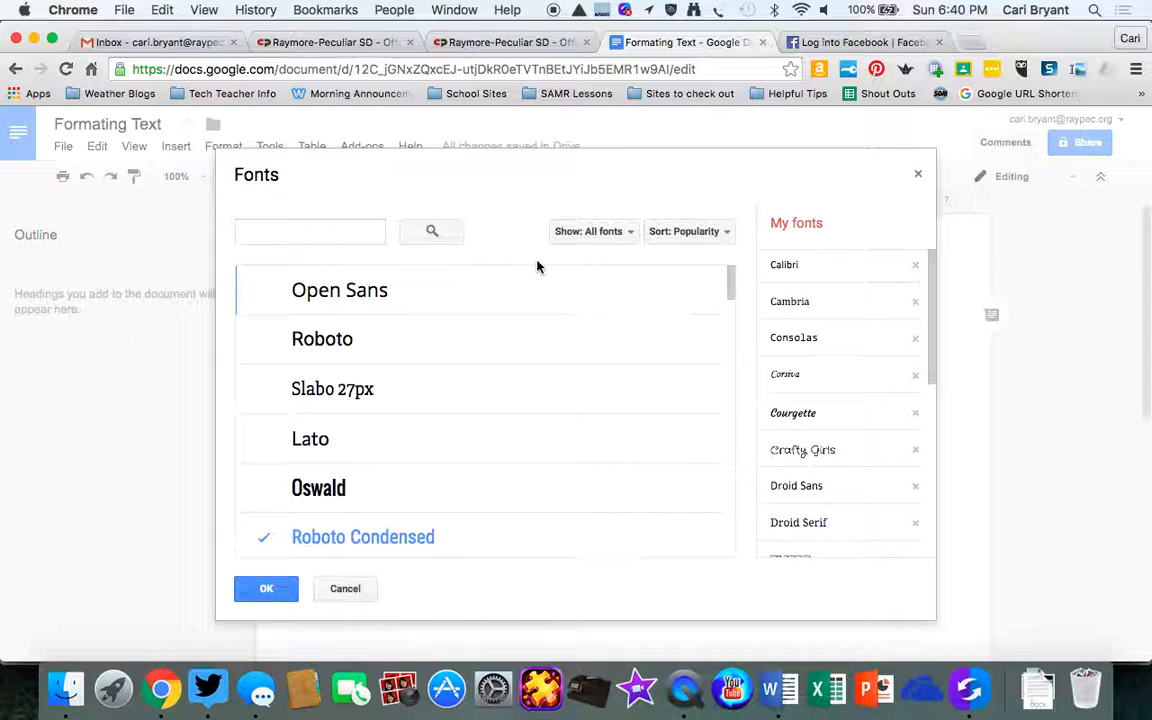
# - Sort the font catalogue alphabetically, by date added, and by trending, ending on Popularity
pyautogui.scroll(-3, 392, 294)
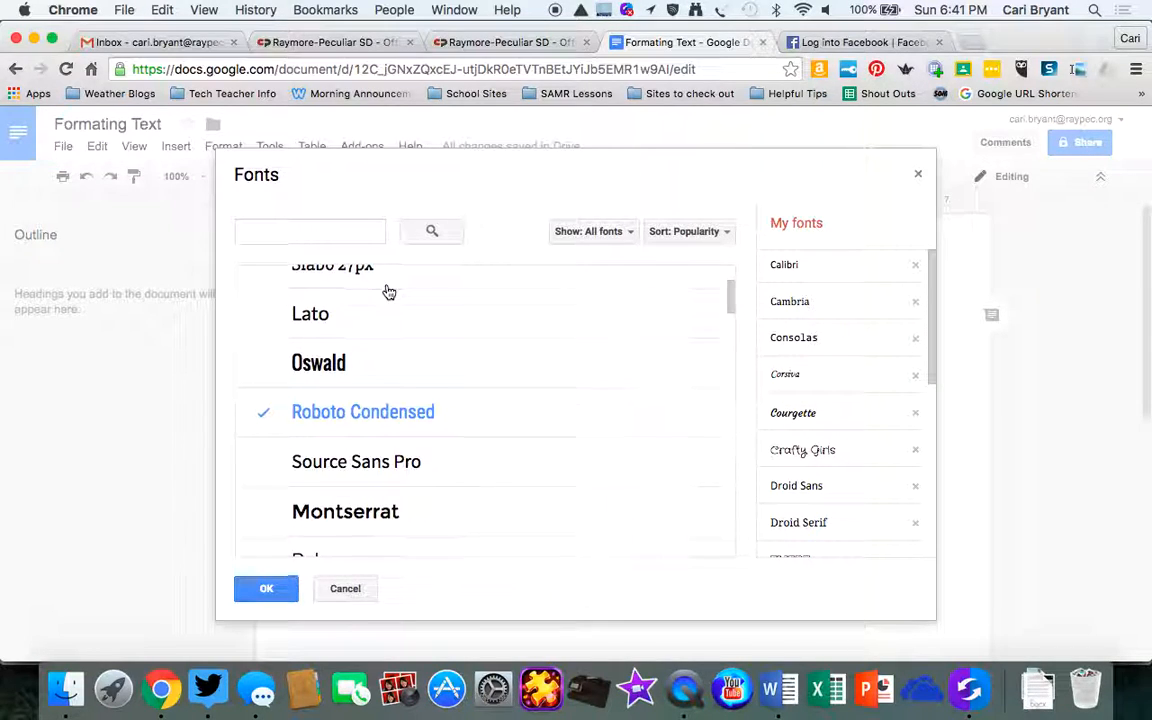
pyautogui.click(724, 233)
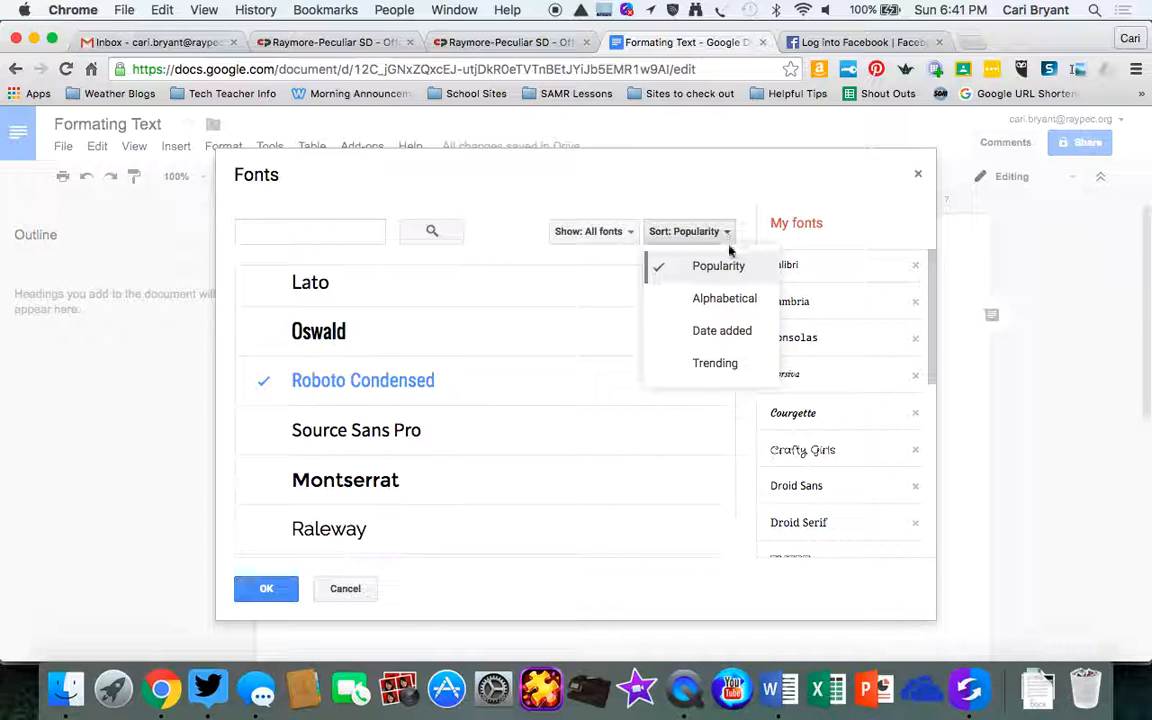
pyautogui.click(724, 298)
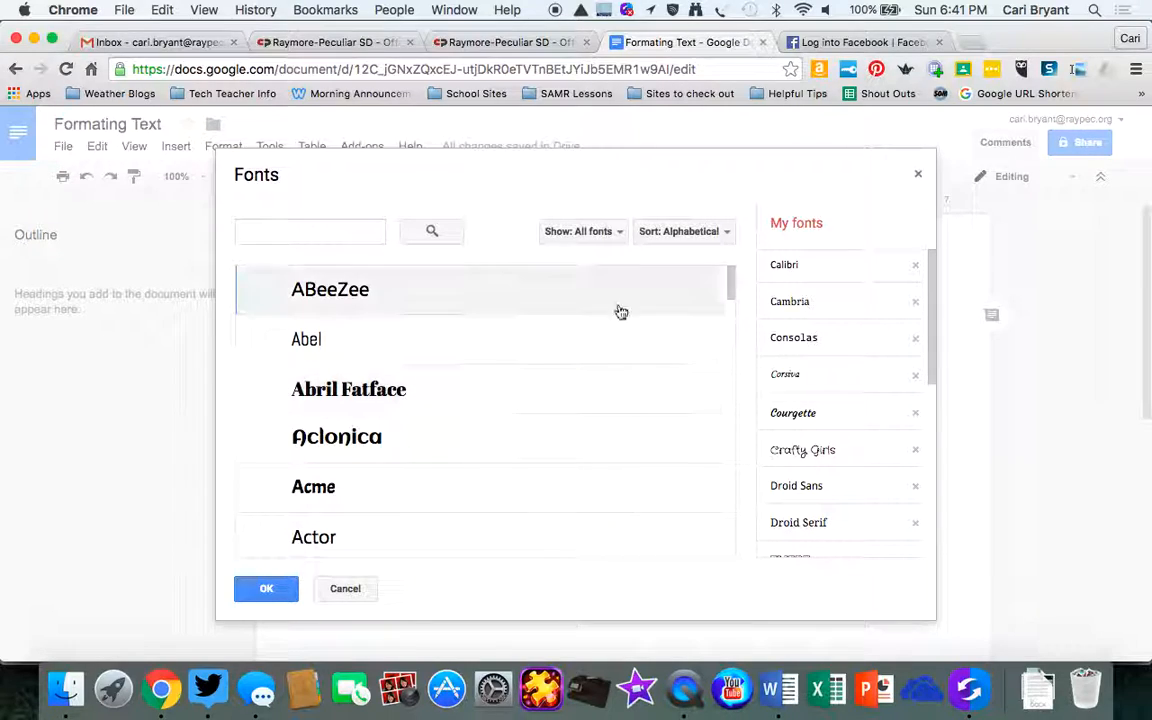
pyautogui.click(733, 233)
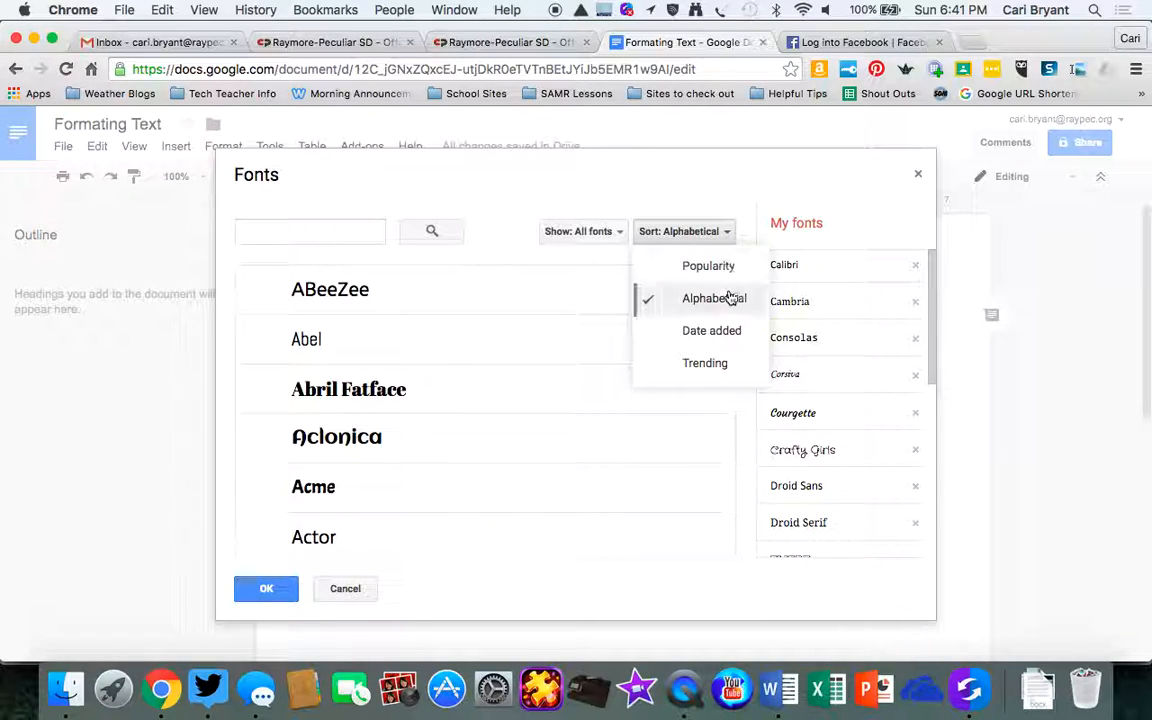
pyautogui.click(730, 333)
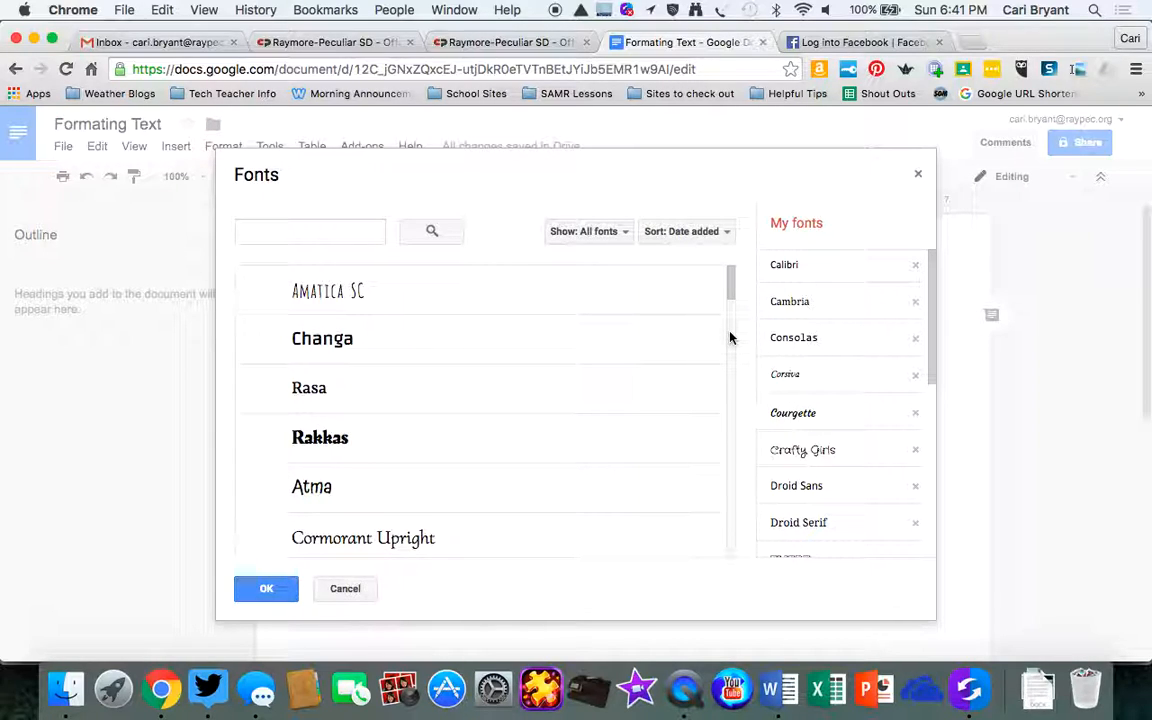
pyautogui.click(728, 233)
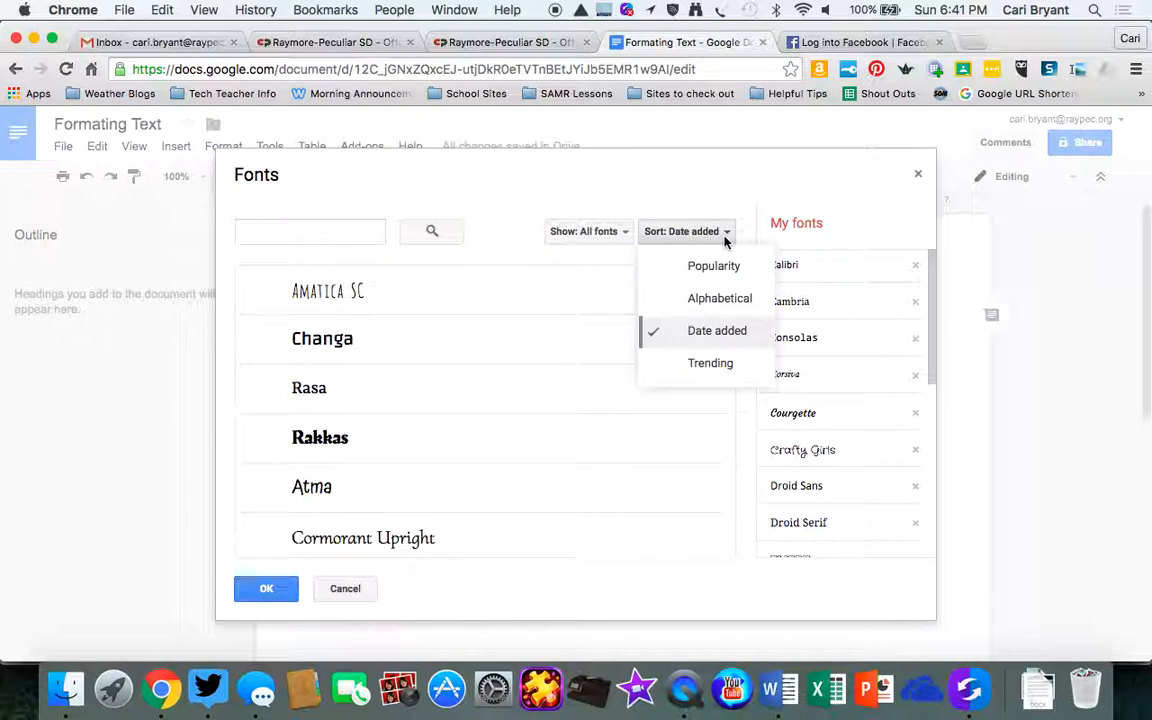
pyautogui.click(724, 362)
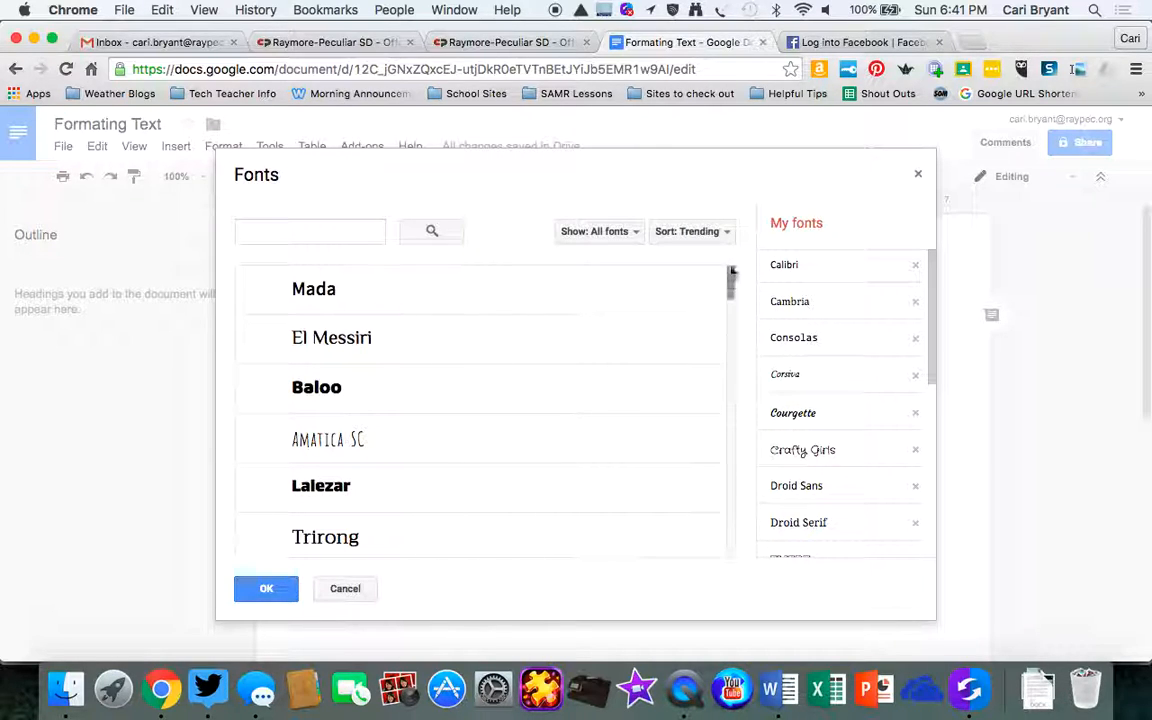
pyautogui.click(725, 231)
pyautogui.click(724, 265)
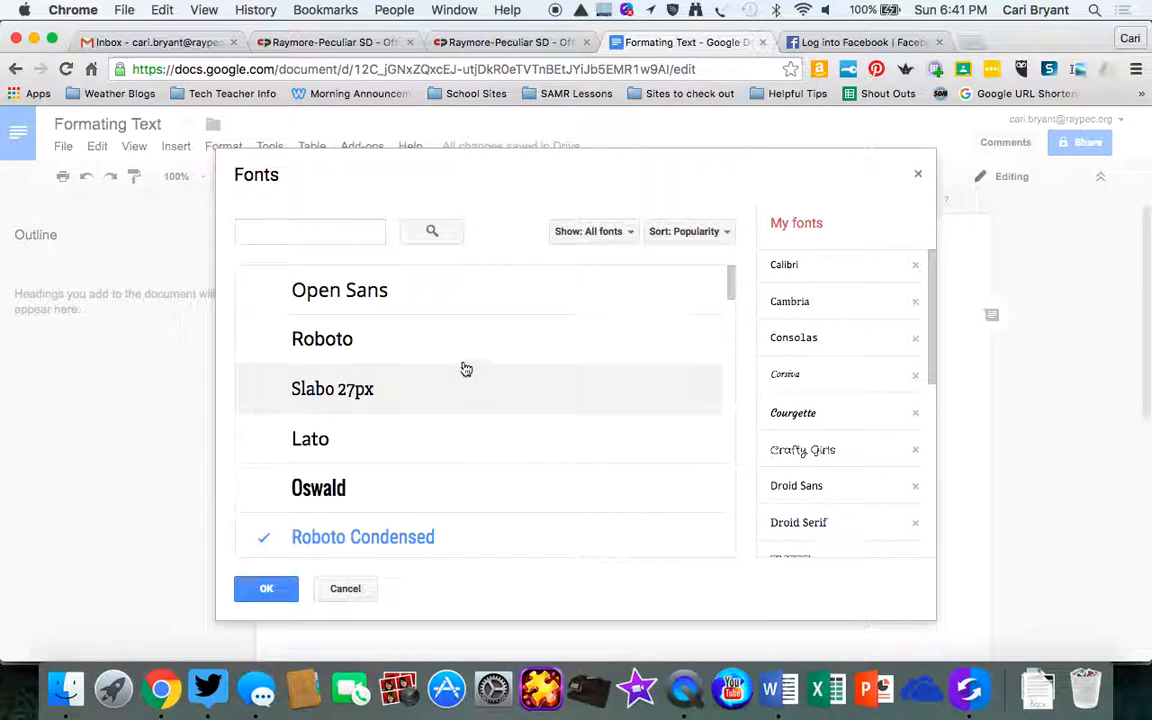
# - Find Dancing Script in the popular fonts, add it to My fonts, and confirm with OK
pyautogui.scroll(-3, 463, 345)
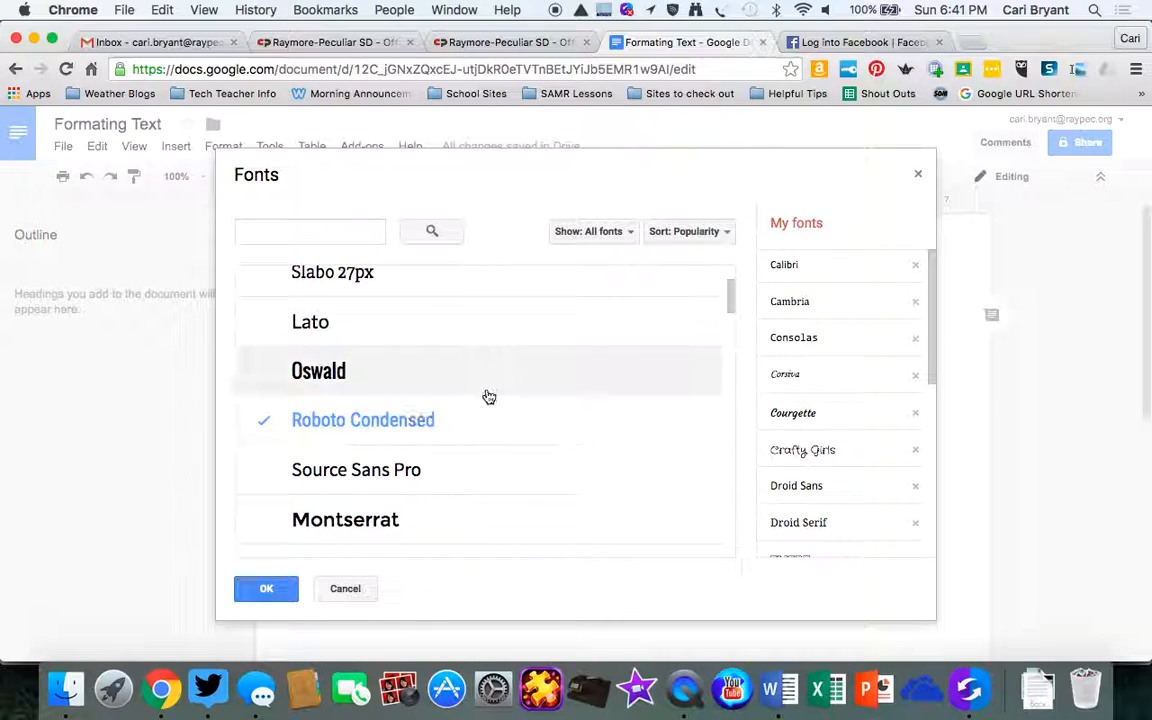
pyautogui.scroll(-3, 486, 393)
pyautogui.scroll(-5, 489, 396)
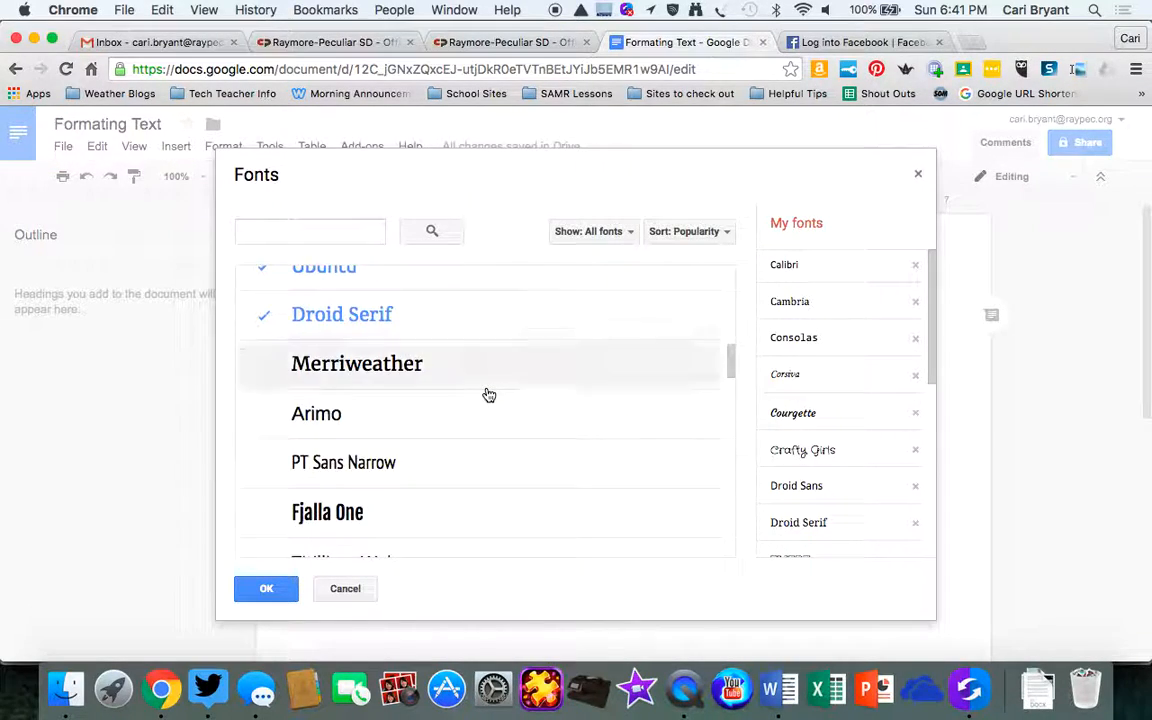
pyautogui.scroll(-5, 489, 396)
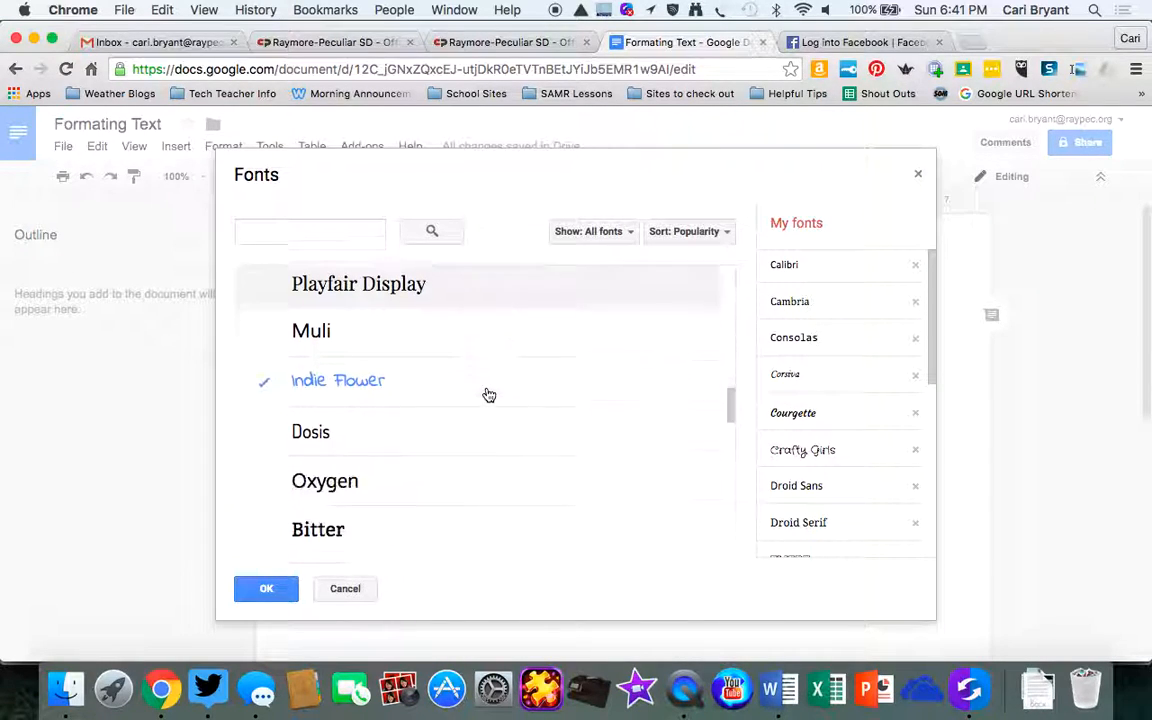
pyautogui.scroll(-4, 489, 395)
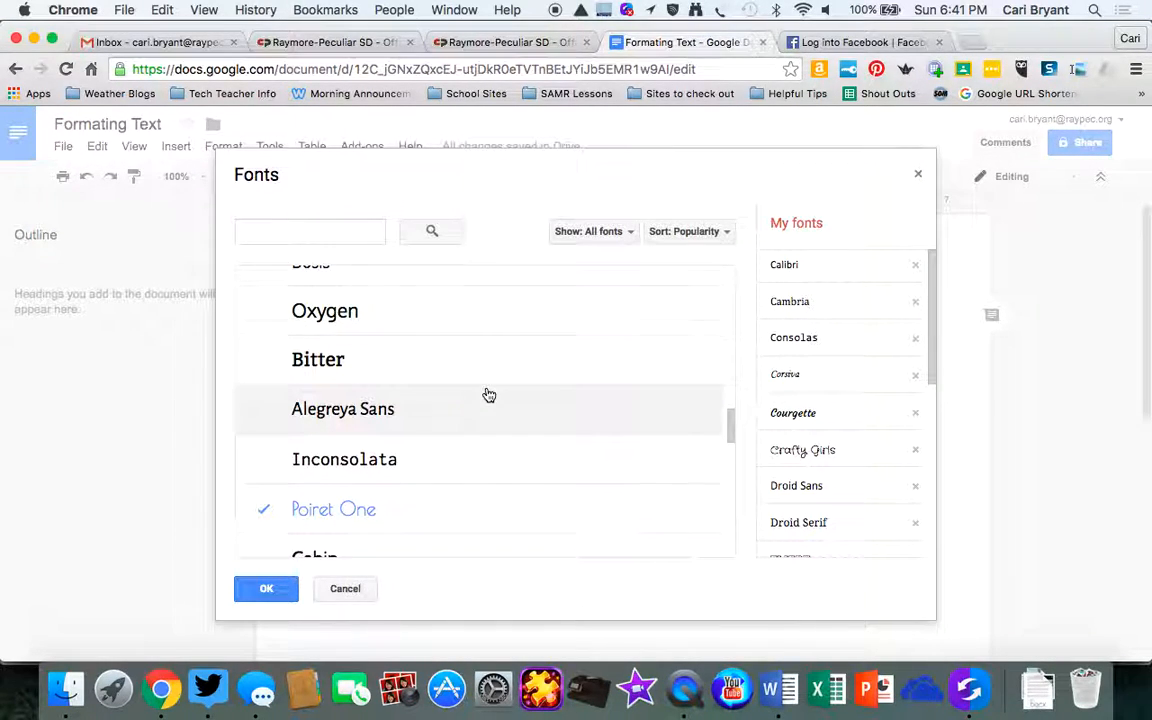
pyautogui.scroll(-5, 489, 396)
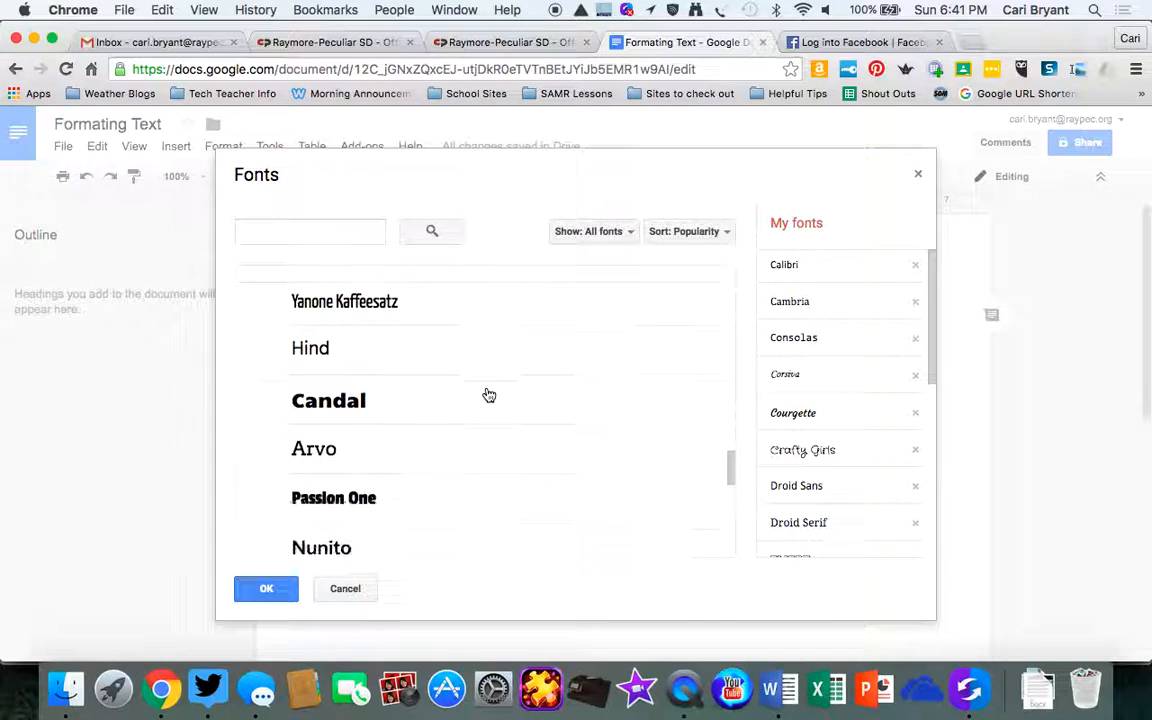
pyautogui.scroll(-5, 489, 396)
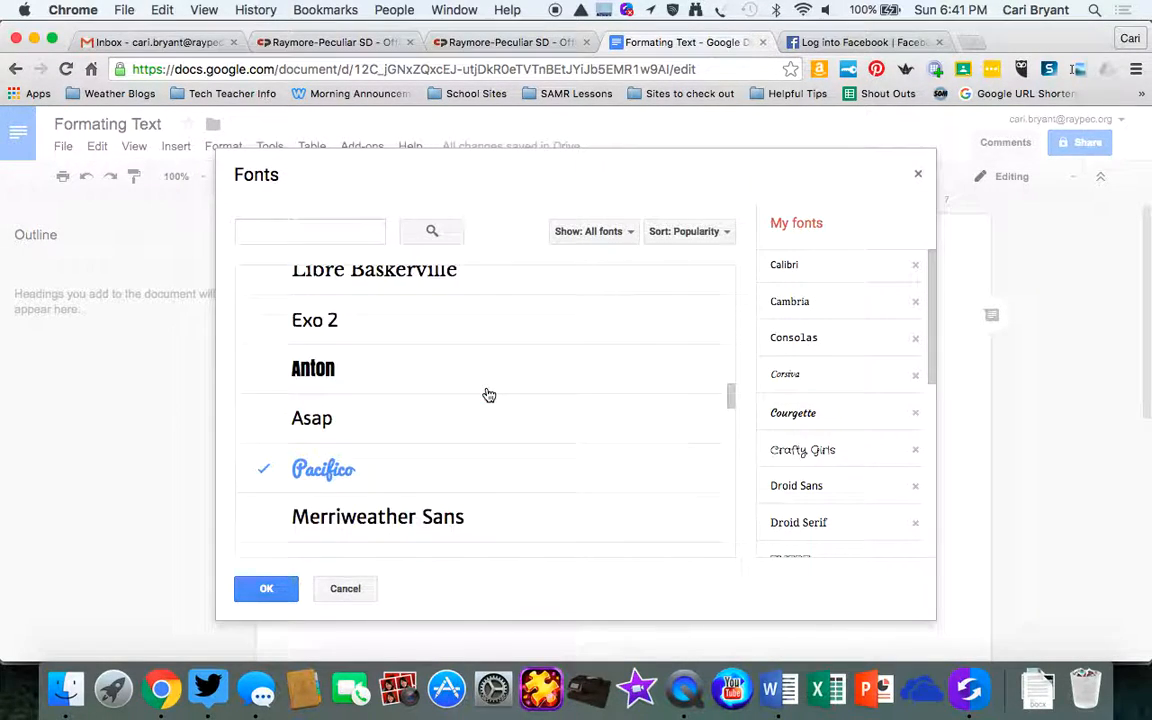
pyautogui.scroll(-1, 487, 394)
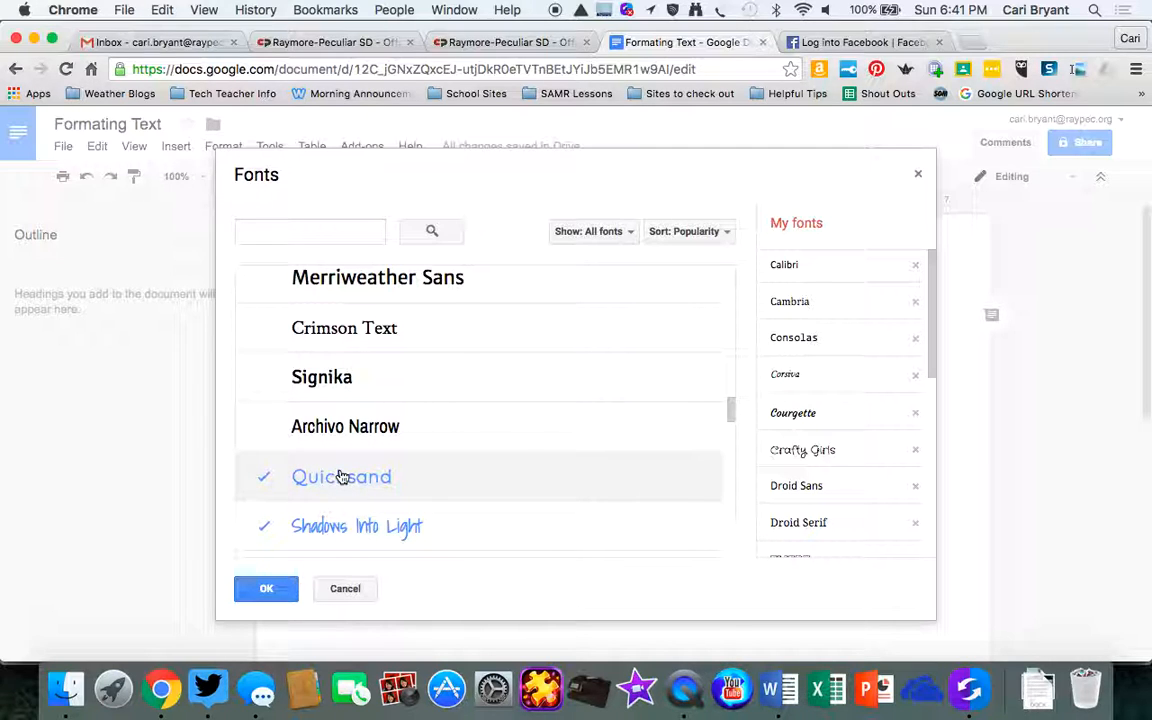
pyautogui.scroll(-10, 341, 477)
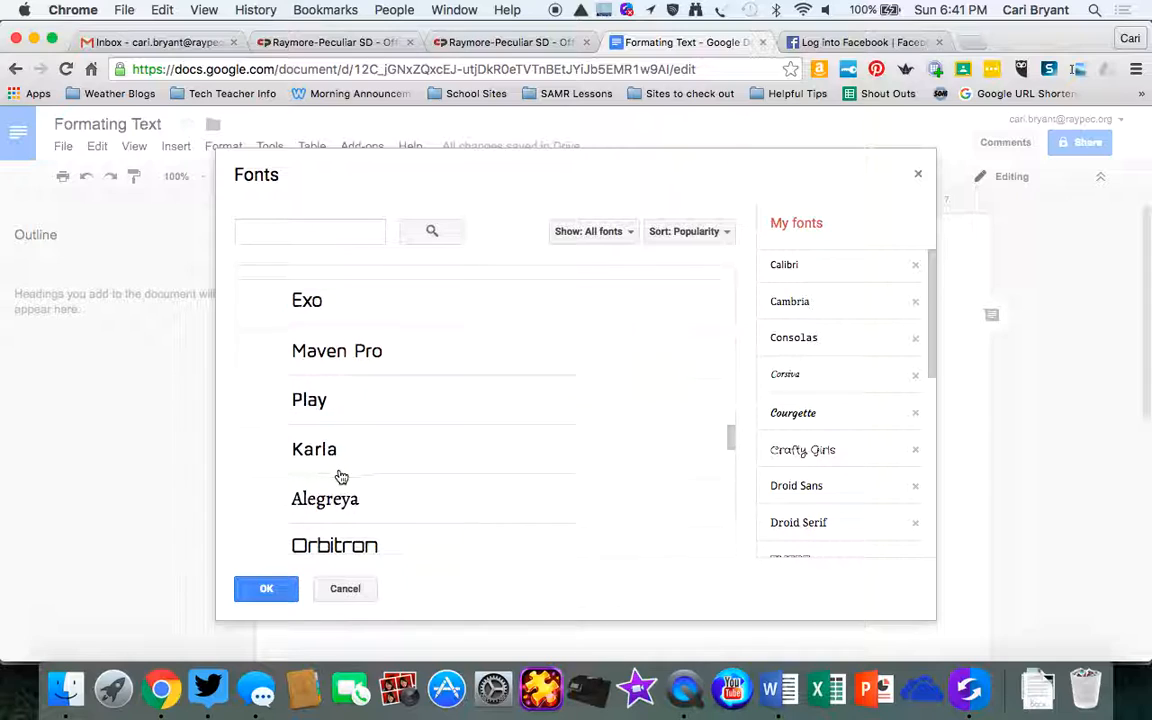
pyautogui.scroll(-3, 341, 477)
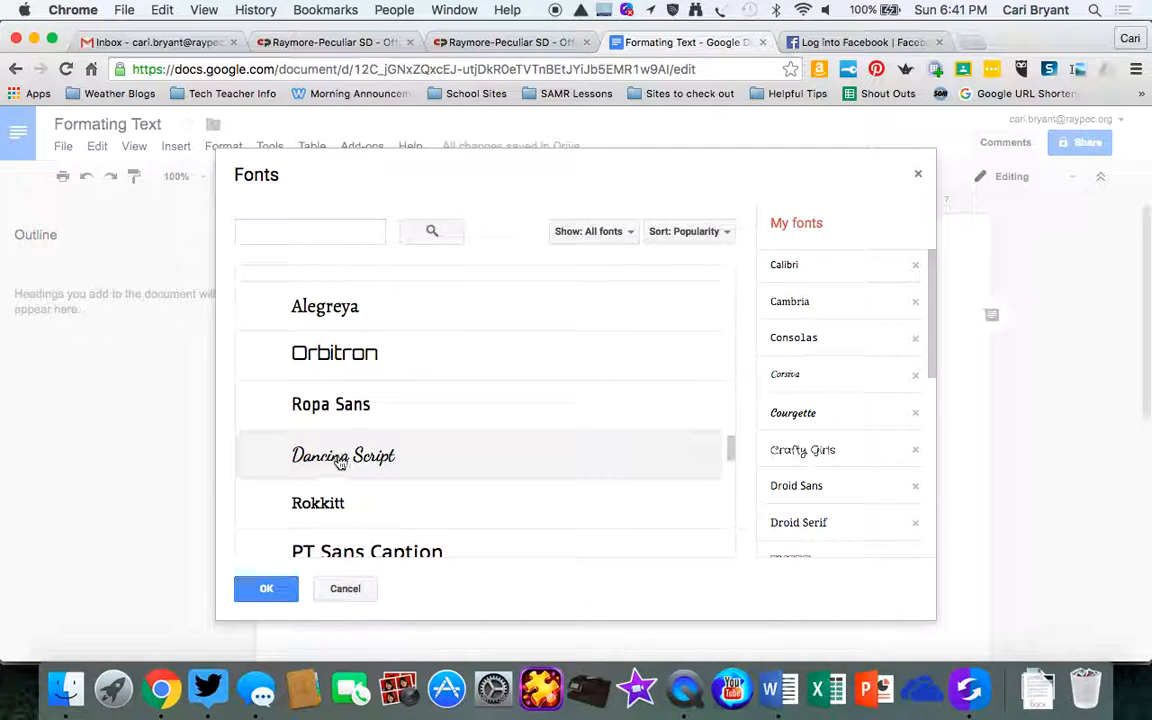
pyautogui.click(341, 458)
pyautogui.click(268, 590)
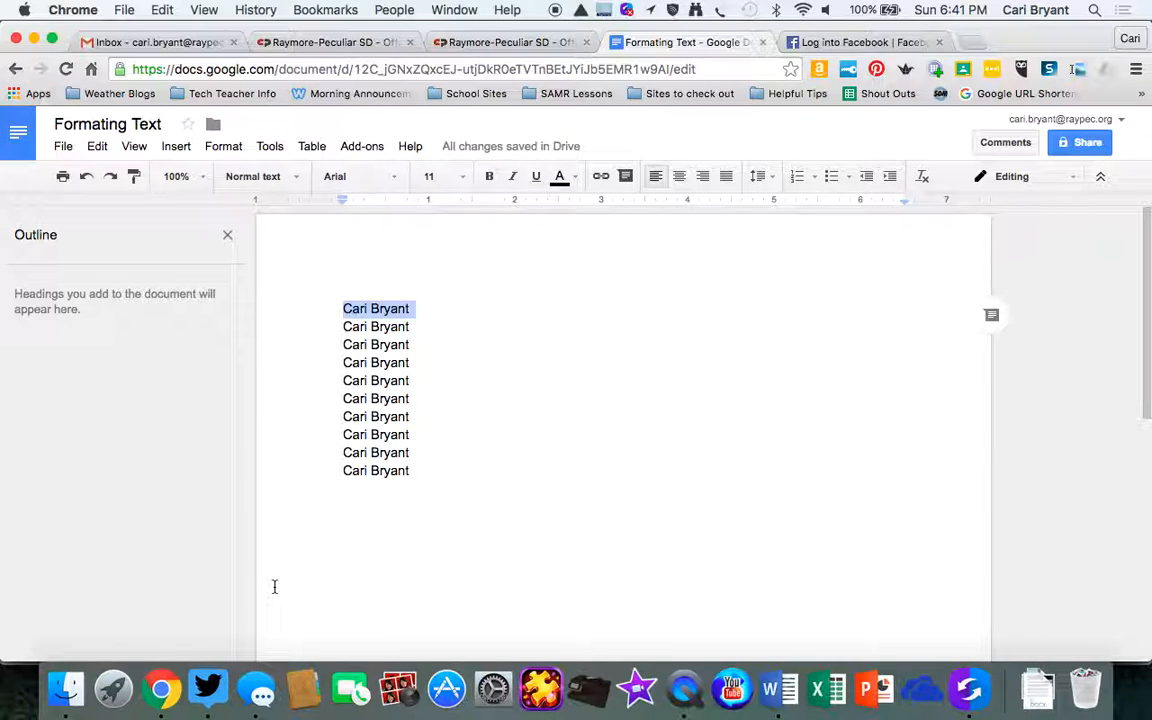
# - Set the first name line to the Ewert font at size 30
pyautogui.click(398, 179)
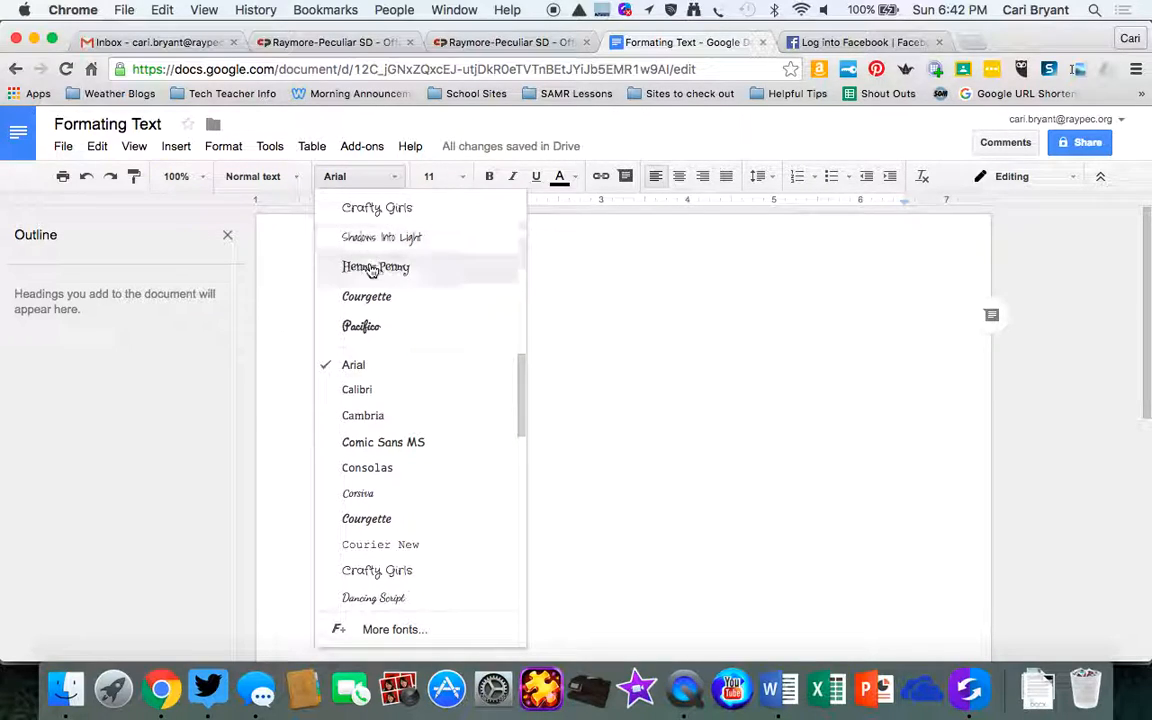
pyautogui.scroll(-5, 348, 408)
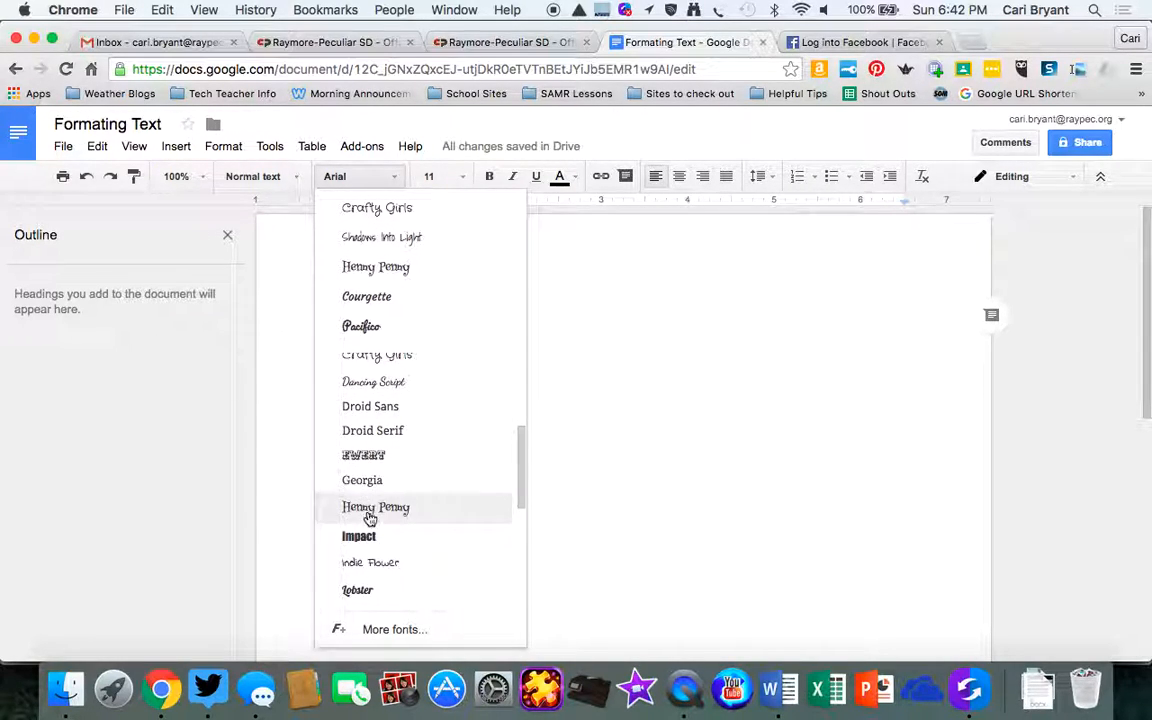
pyautogui.click(369, 456)
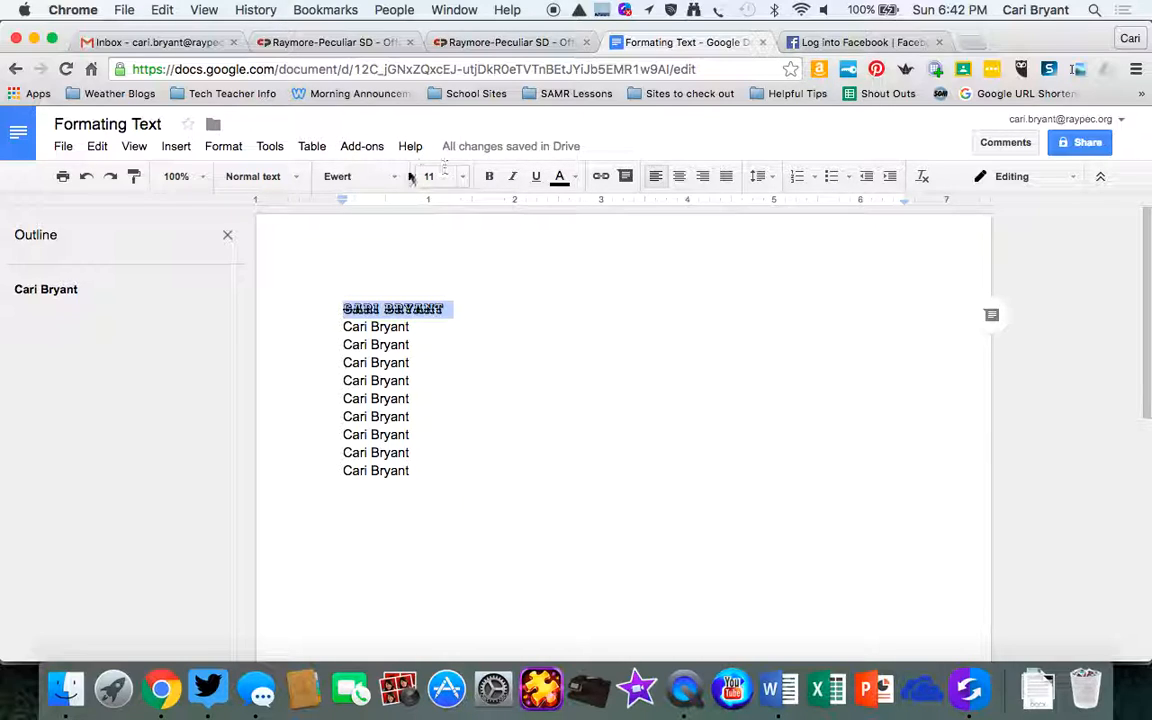
pyautogui.click(466, 177)
pyautogui.click(453, 398)
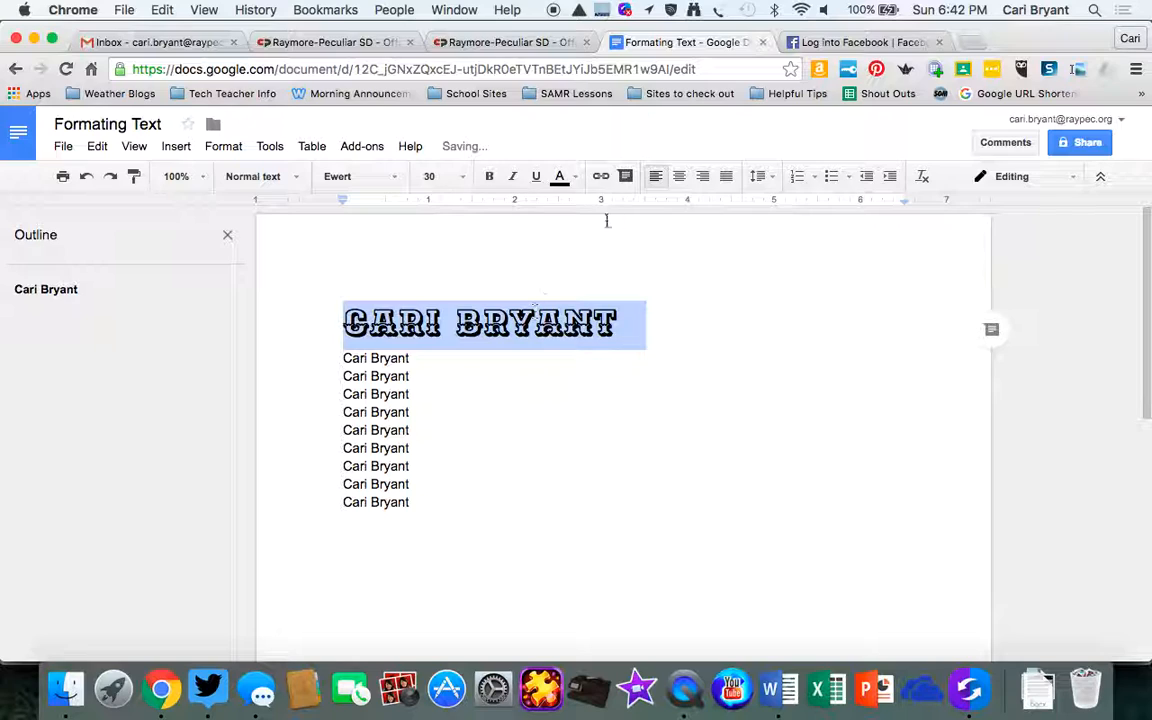
pyautogui.click(339, 360)
# - Make the second name line bold and underlined, undoing an accidental move and leaving it non-italic
pyautogui.moveTo(339, 360); pyautogui.dragTo(440, 361)
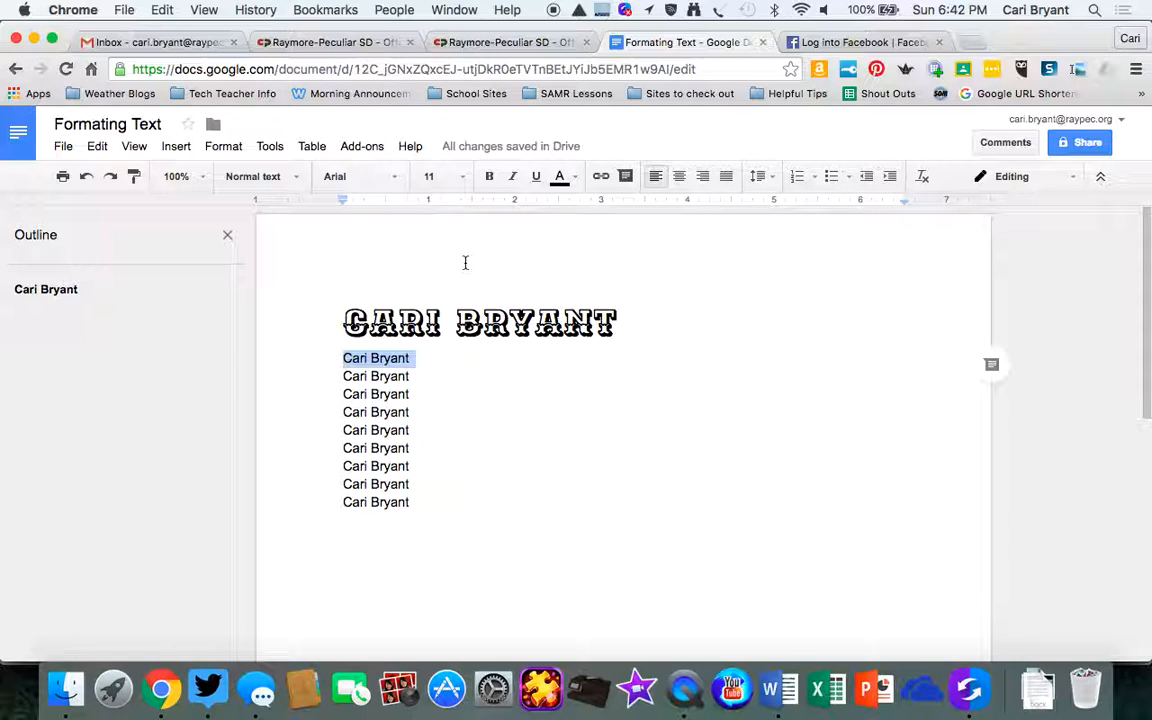
pyautogui.click(489, 177)
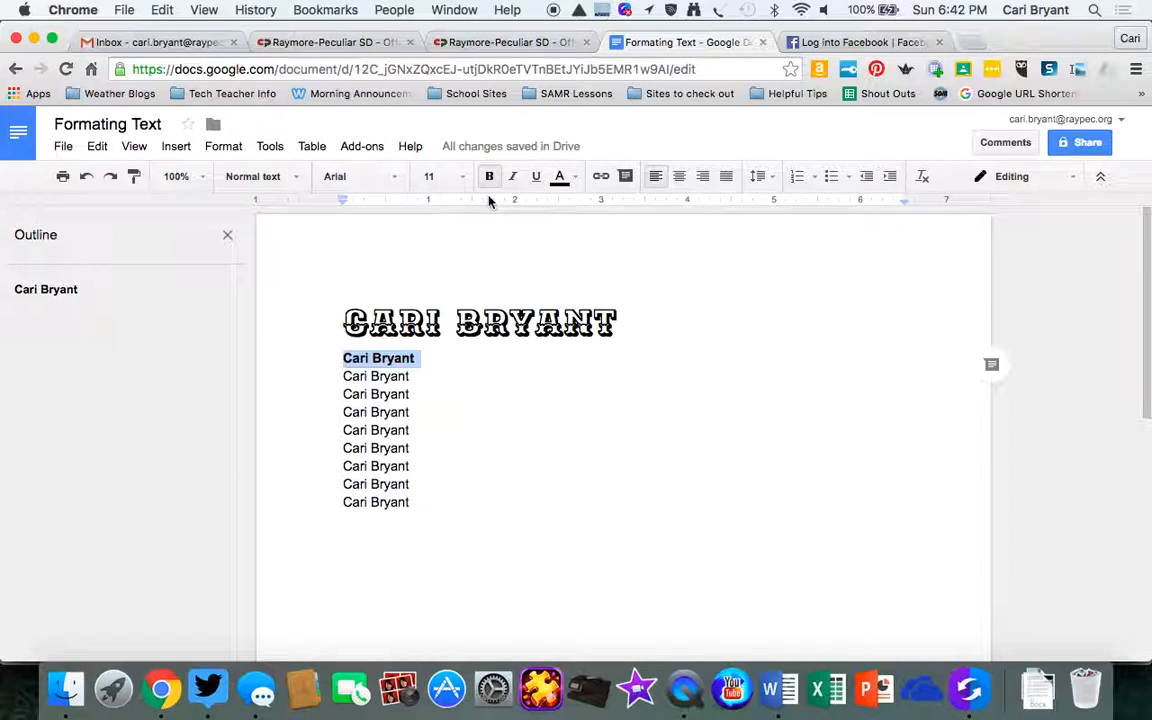
pyautogui.moveTo(378, 359); pyautogui.dragTo(410, 374)
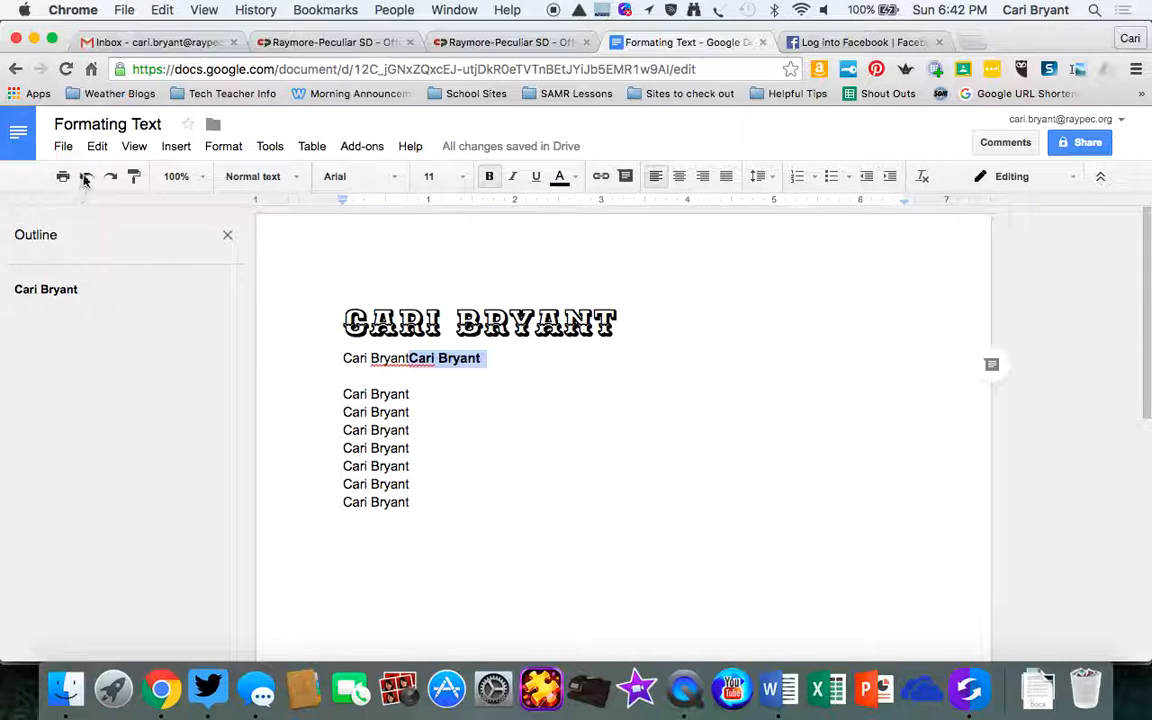
pyautogui.click(85, 176)
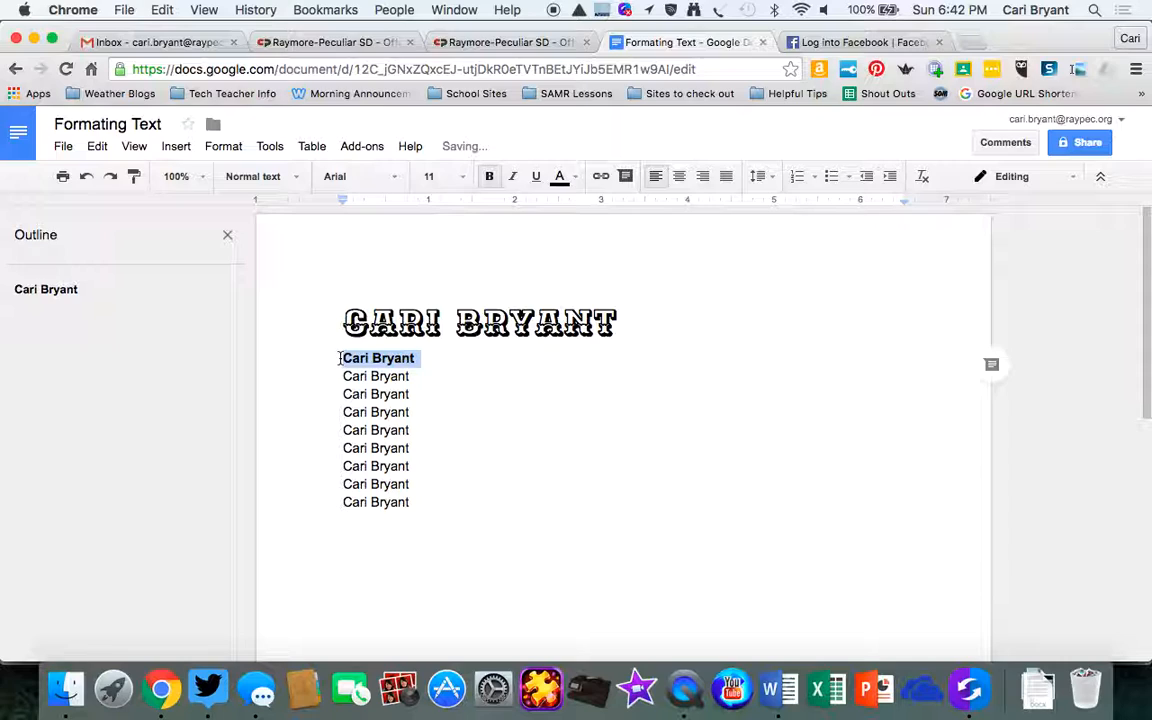
pyautogui.click(513, 177)
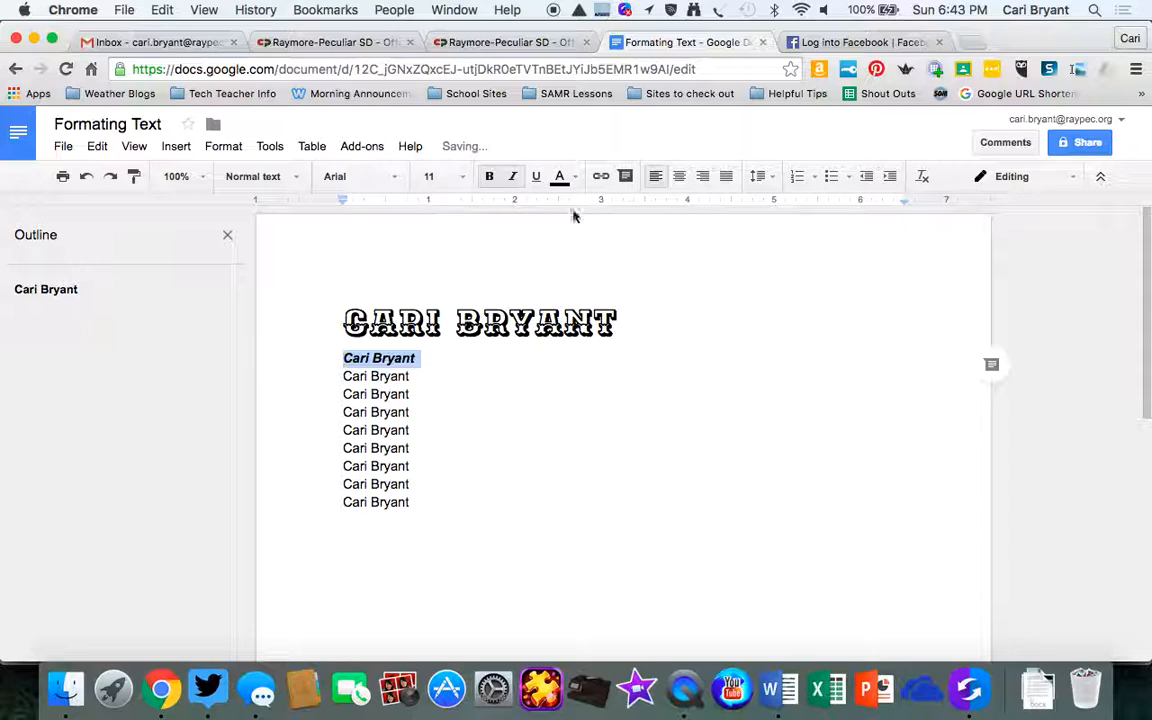
pyautogui.click(537, 180)
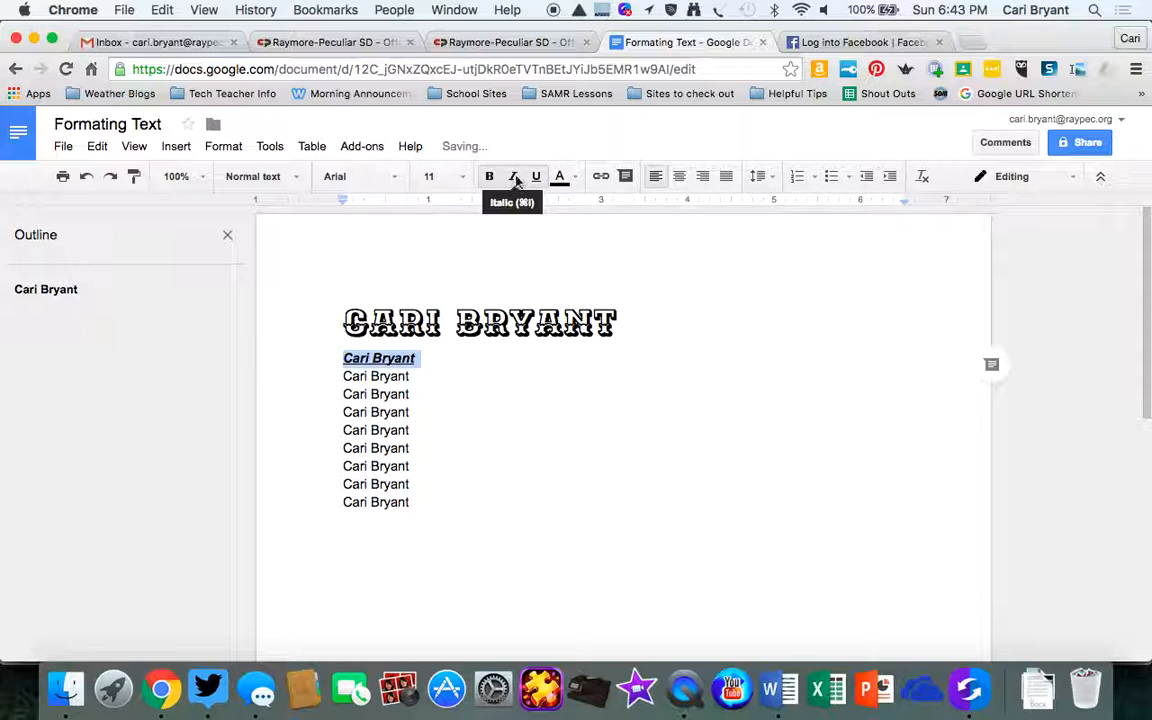
pyautogui.click(513, 177)
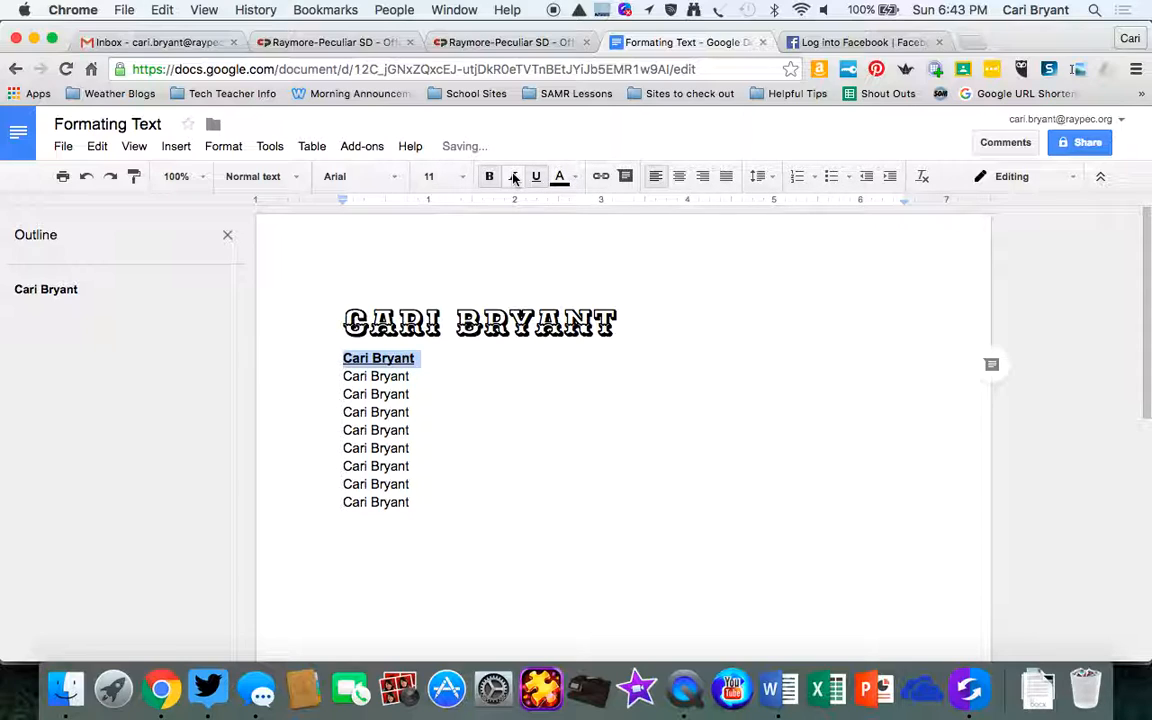
pyautogui.click(513, 177)
pyautogui.click(513, 177)
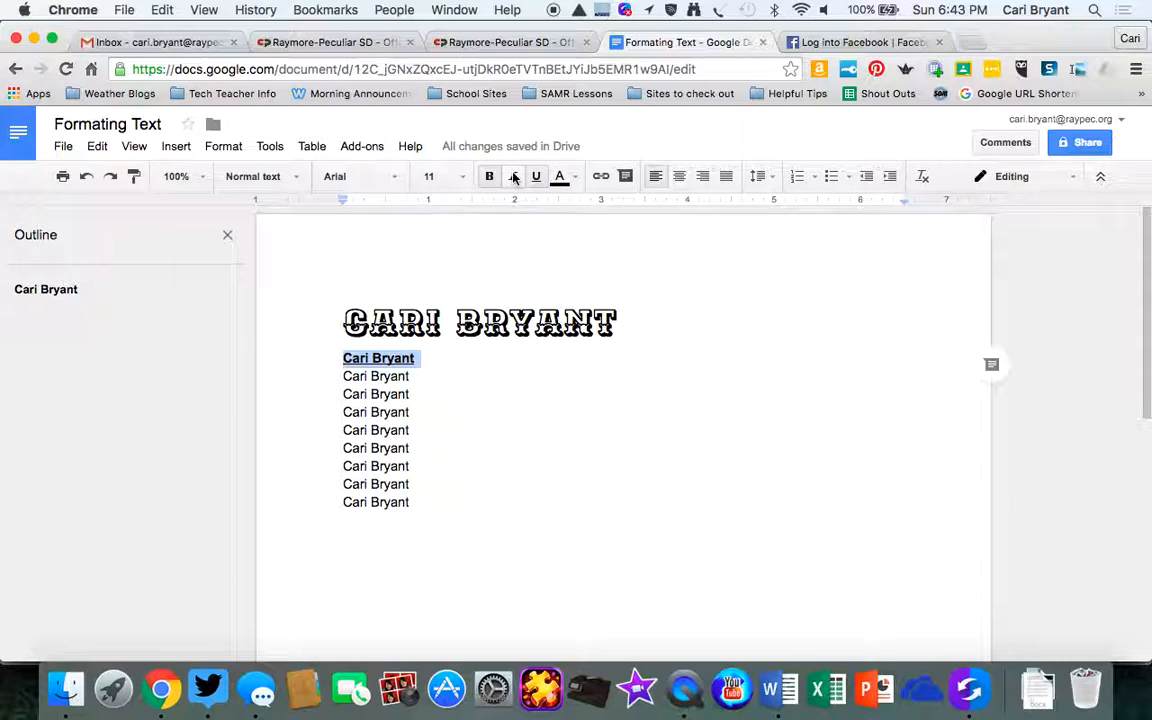
pyautogui.click(350, 378)
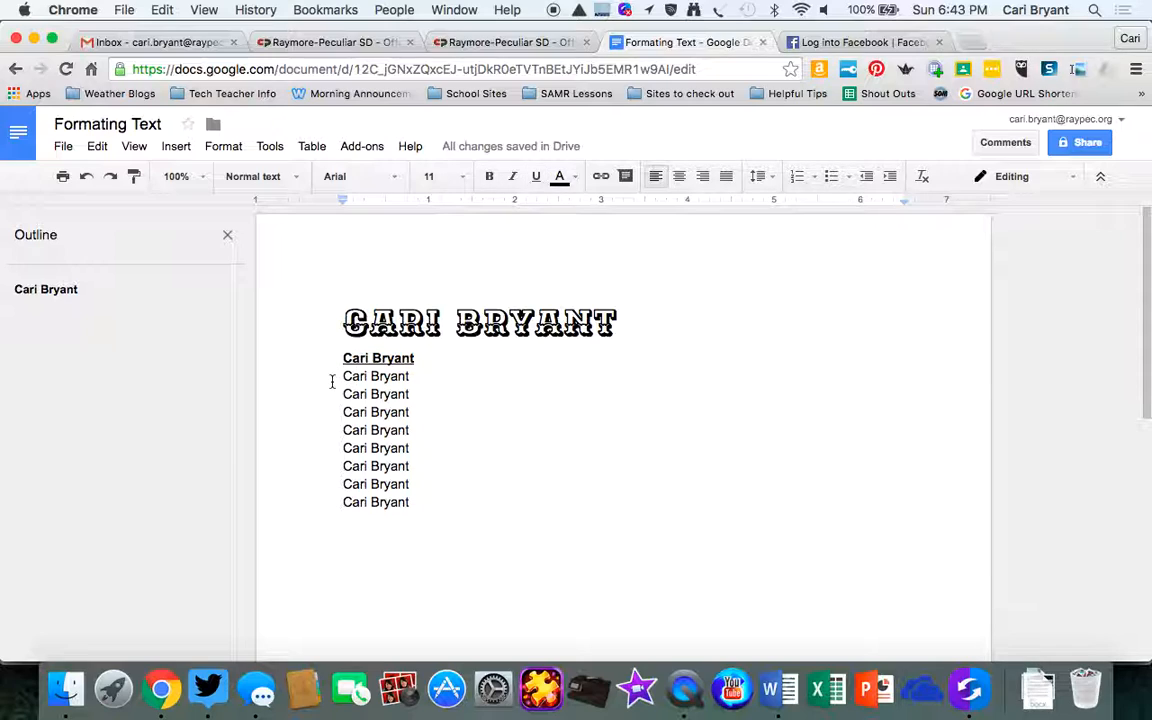
# - Colour the third name line's text green
pyautogui.moveTo(337, 379); pyautogui.dragTo(427, 380)
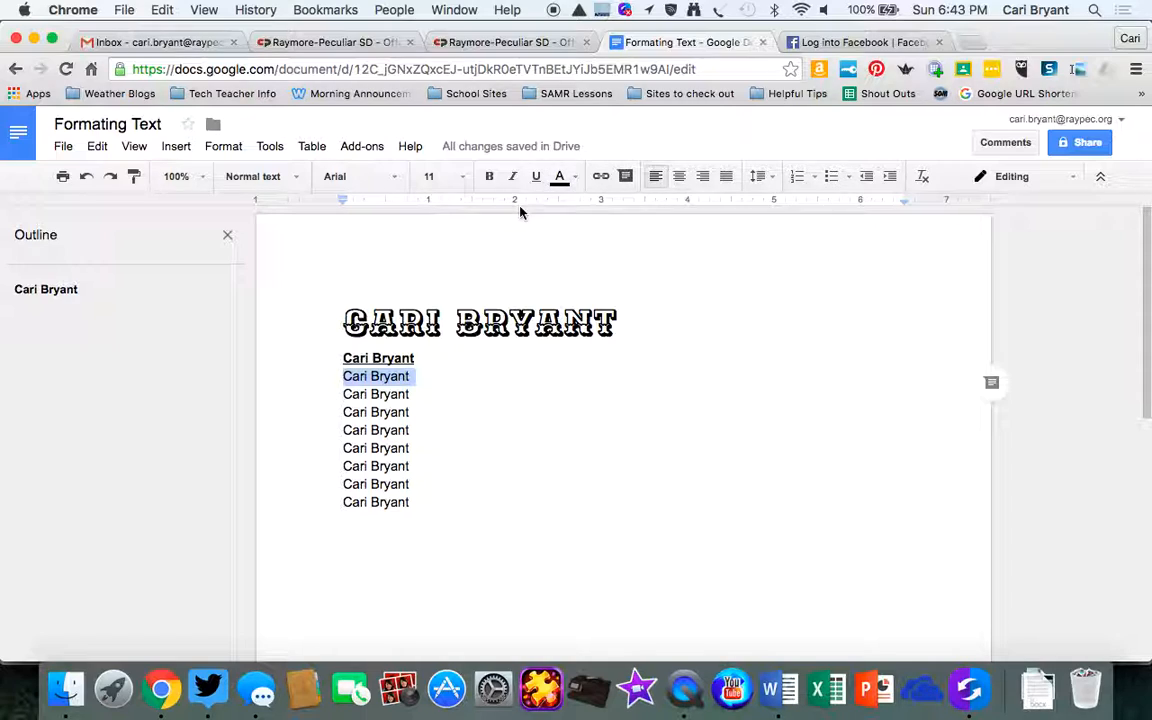
pyautogui.click(574, 179)
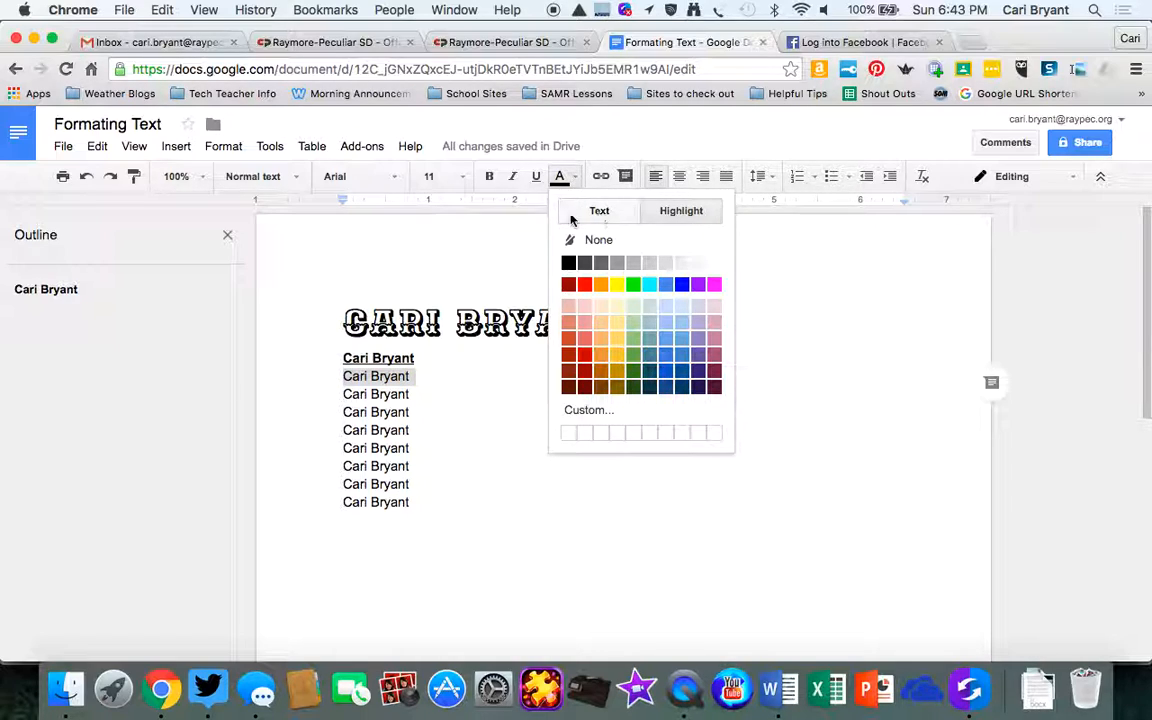
pyautogui.click(598, 211)
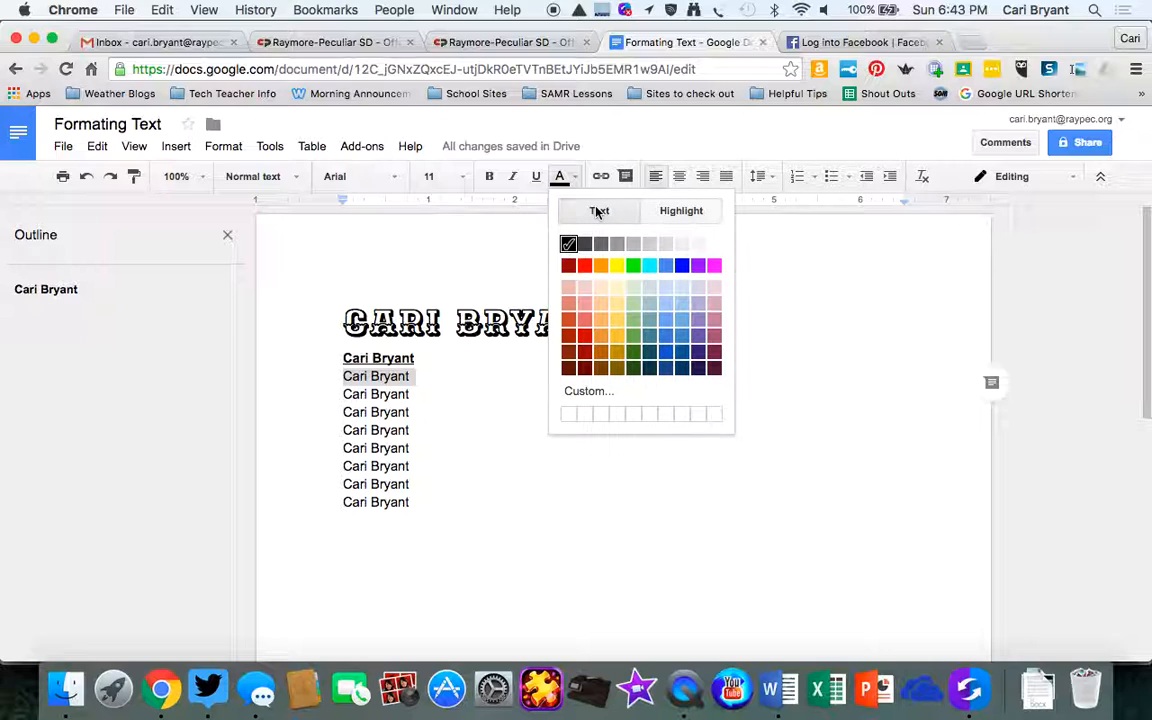
pyautogui.click(634, 266)
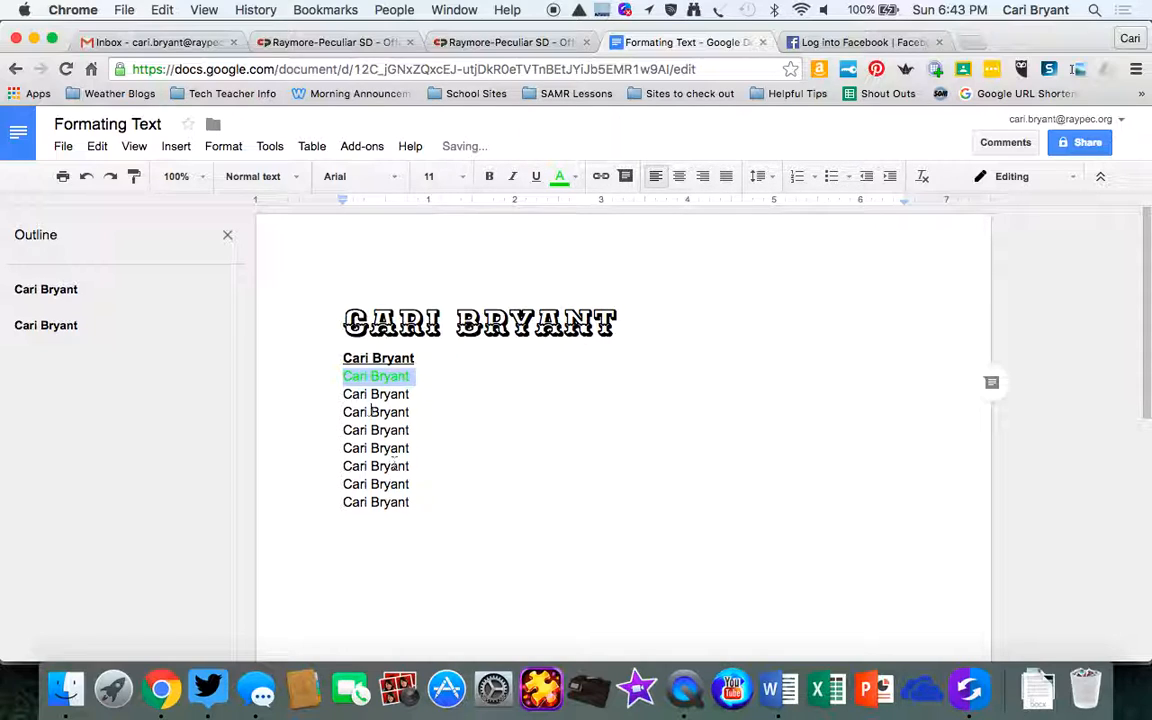
pyautogui.click(456, 376)
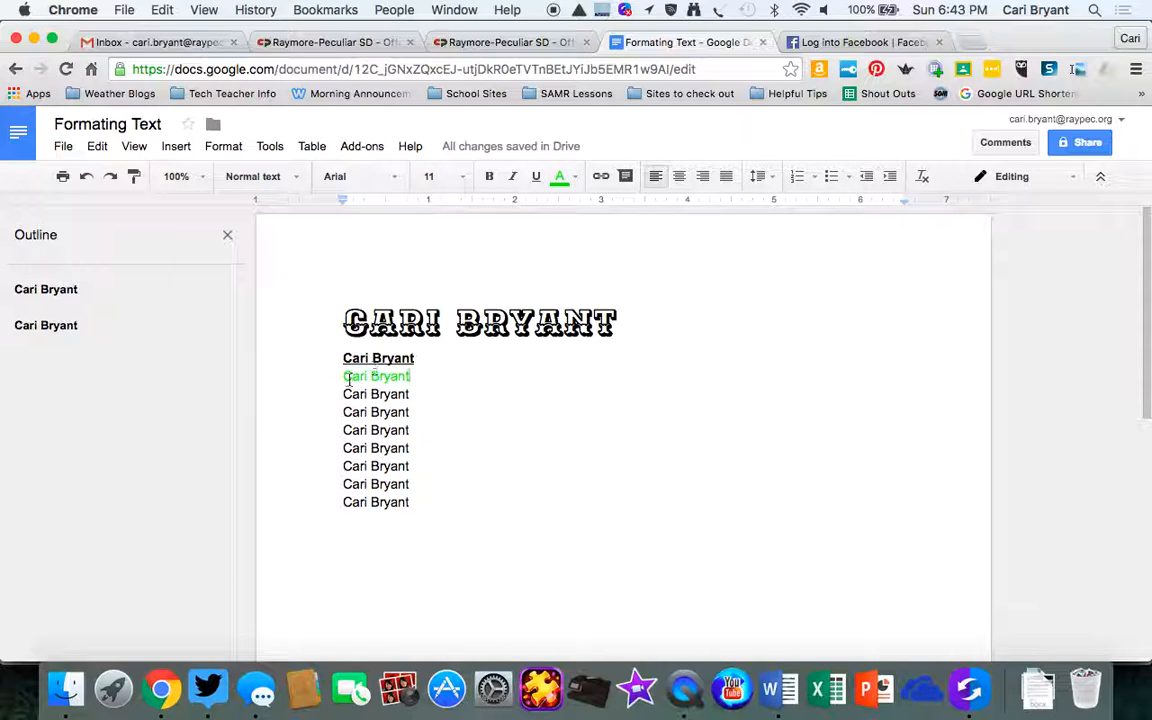
# - Give the green third line a magenta highlight
pyautogui.moveTo(341, 376); pyautogui.dragTo(452, 378)
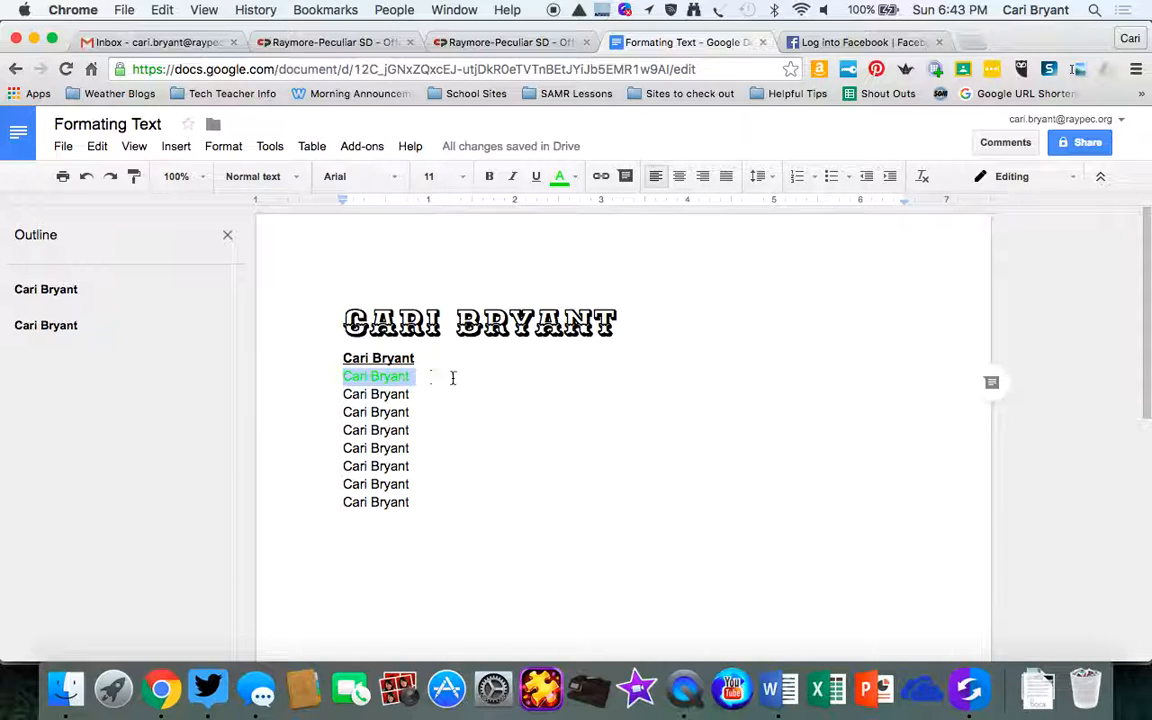
pyautogui.click(560, 177)
pyautogui.click(698, 211)
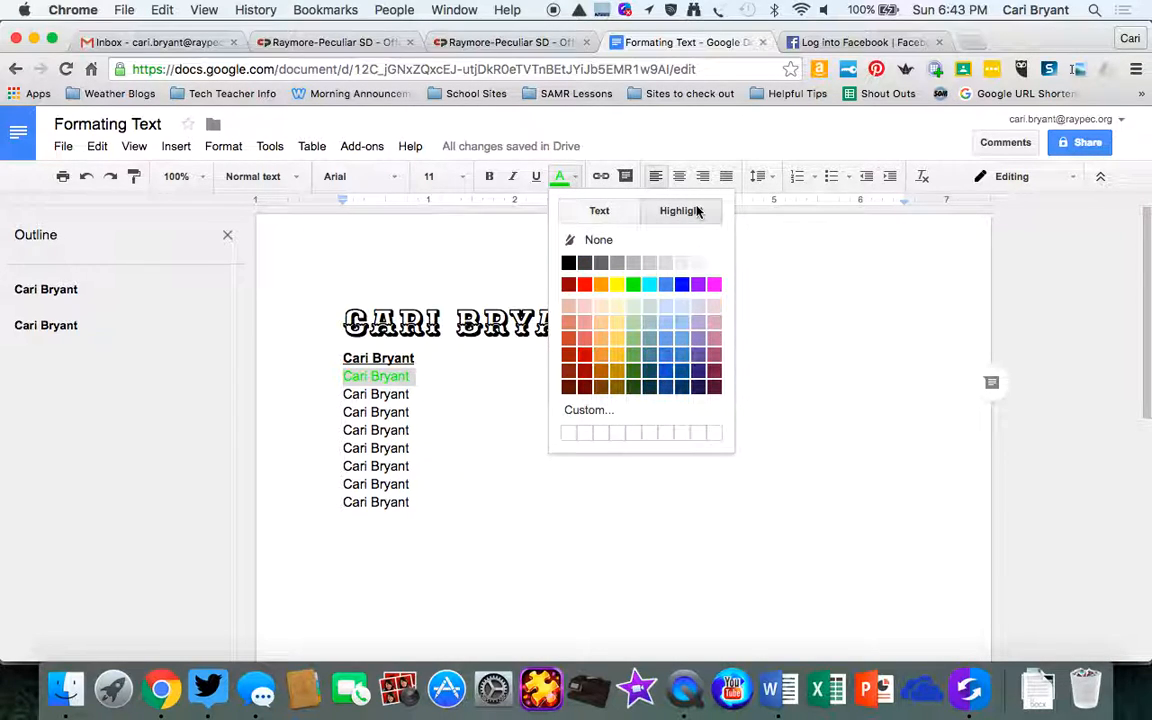
pyautogui.click(714, 286)
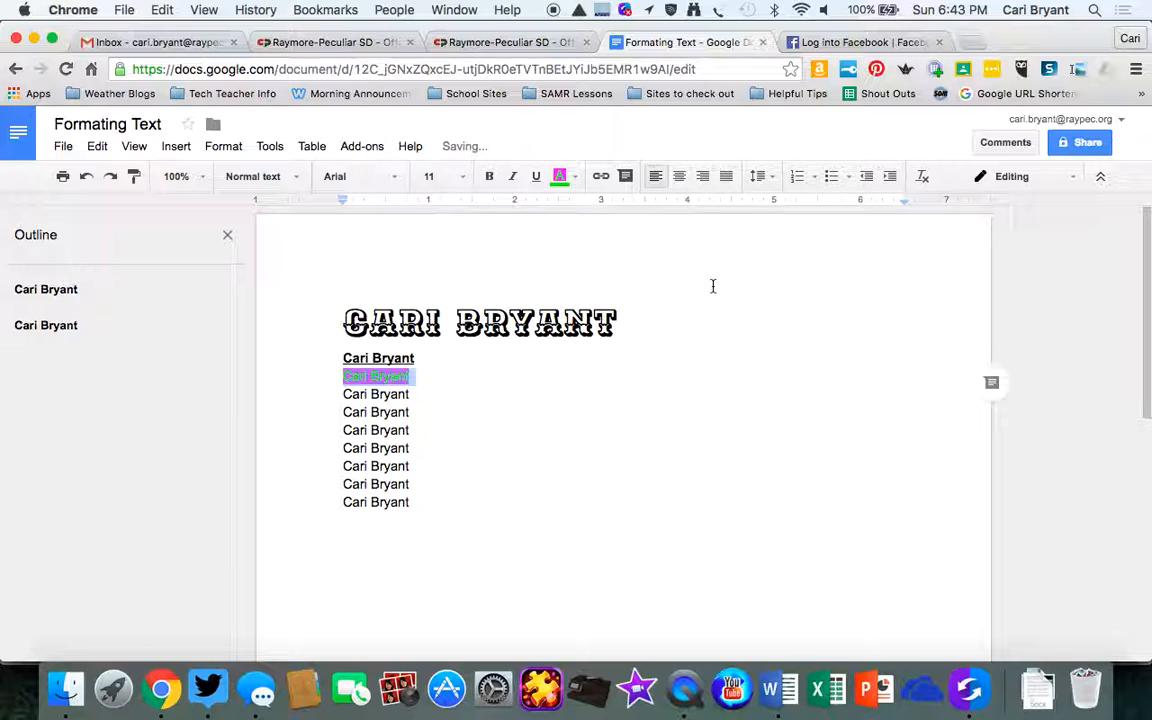
pyautogui.click(451, 387)
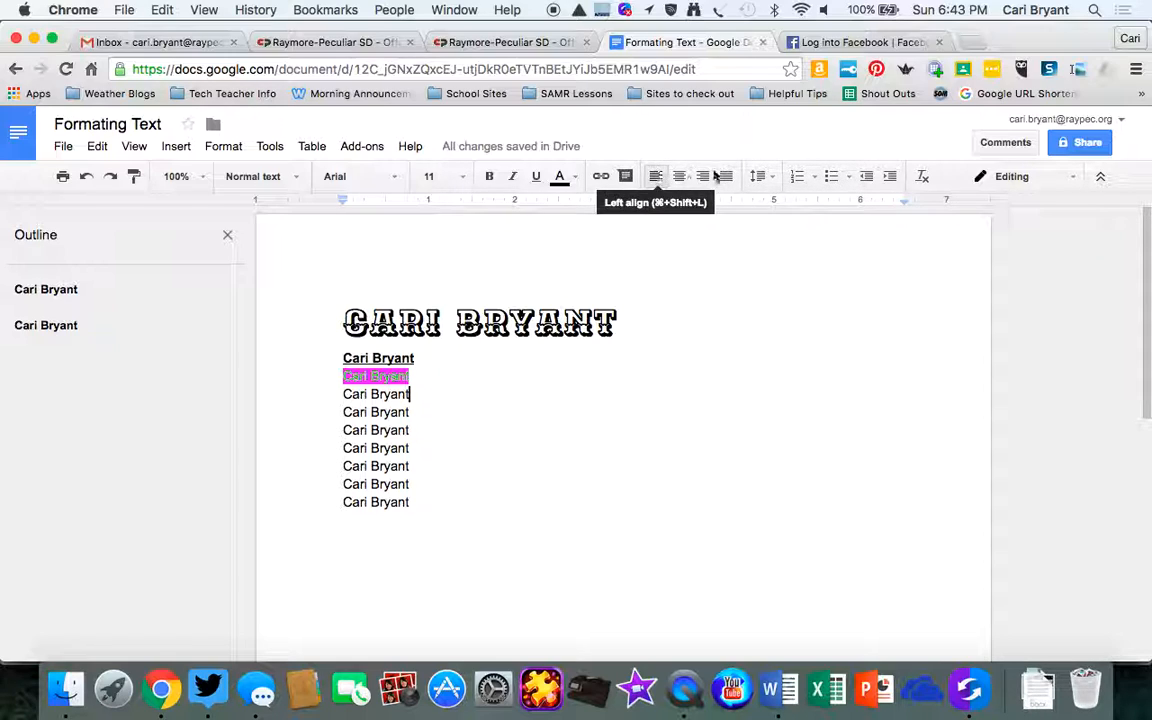
# - Centre the fourth name line, right-align the fifth, and justify the sixth
pyautogui.moveTo(343, 397); pyautogui.dragTo(419, 395)
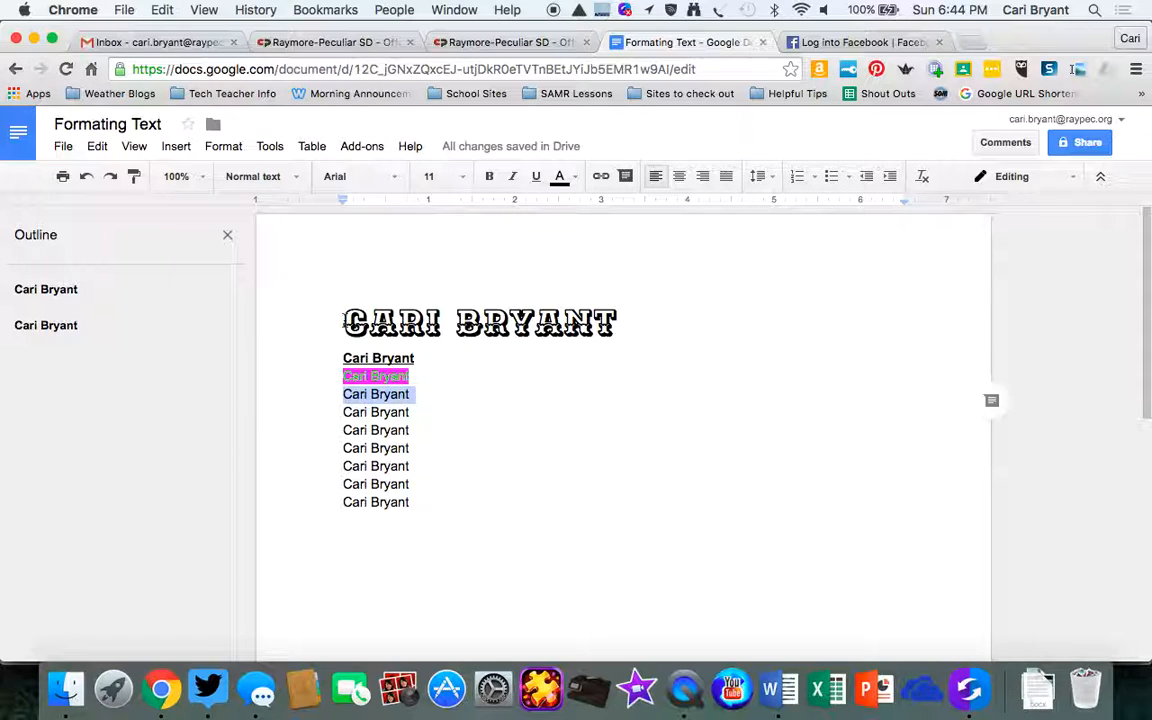
pyautogui.click(679, 178)
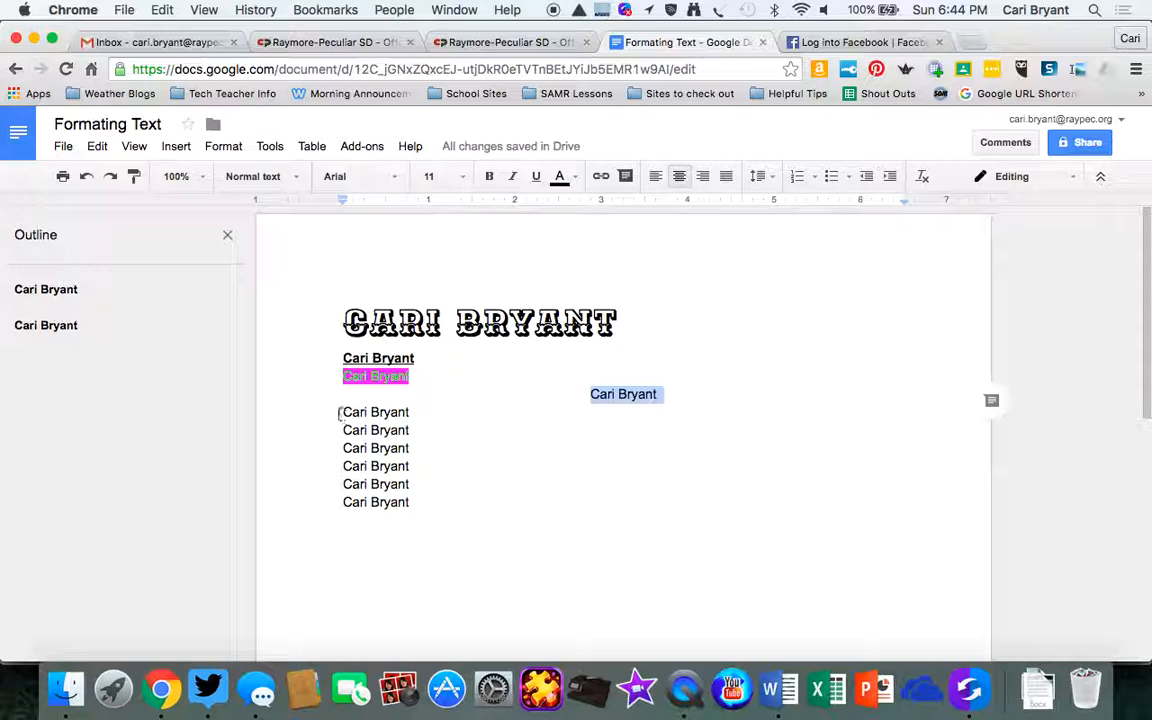
pyautogui.moveTo(338, 413); pyautogui.dragTo(448, 408)
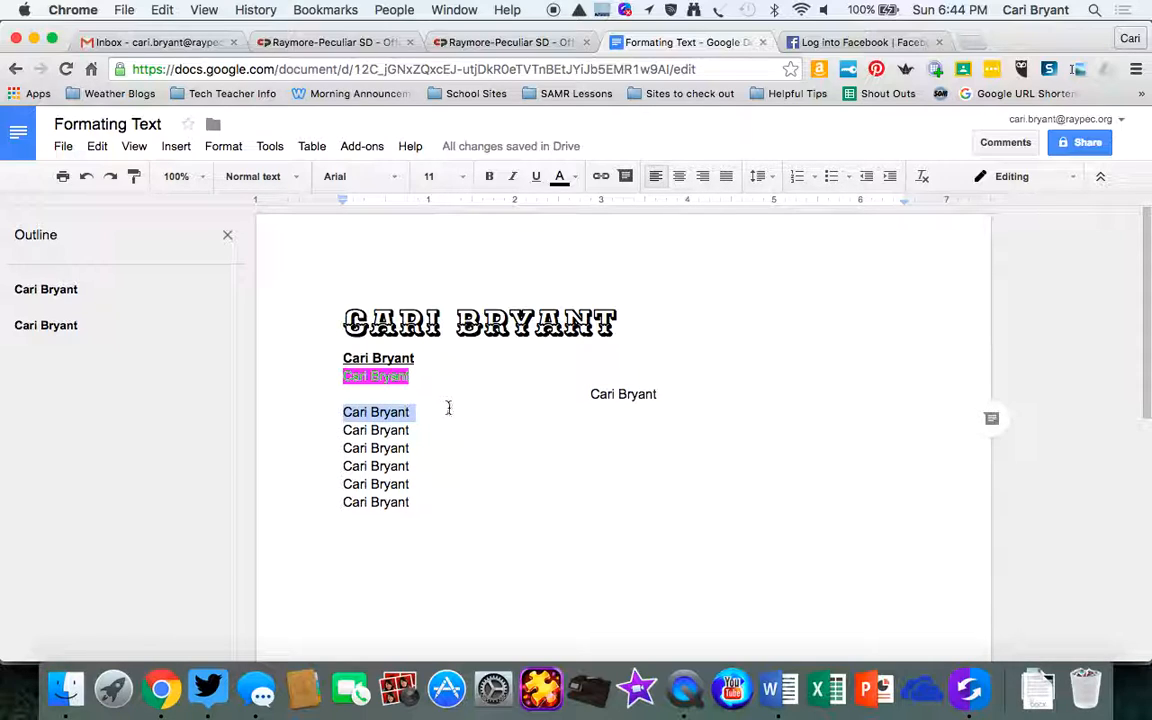
pyautogui.click(702, 178)
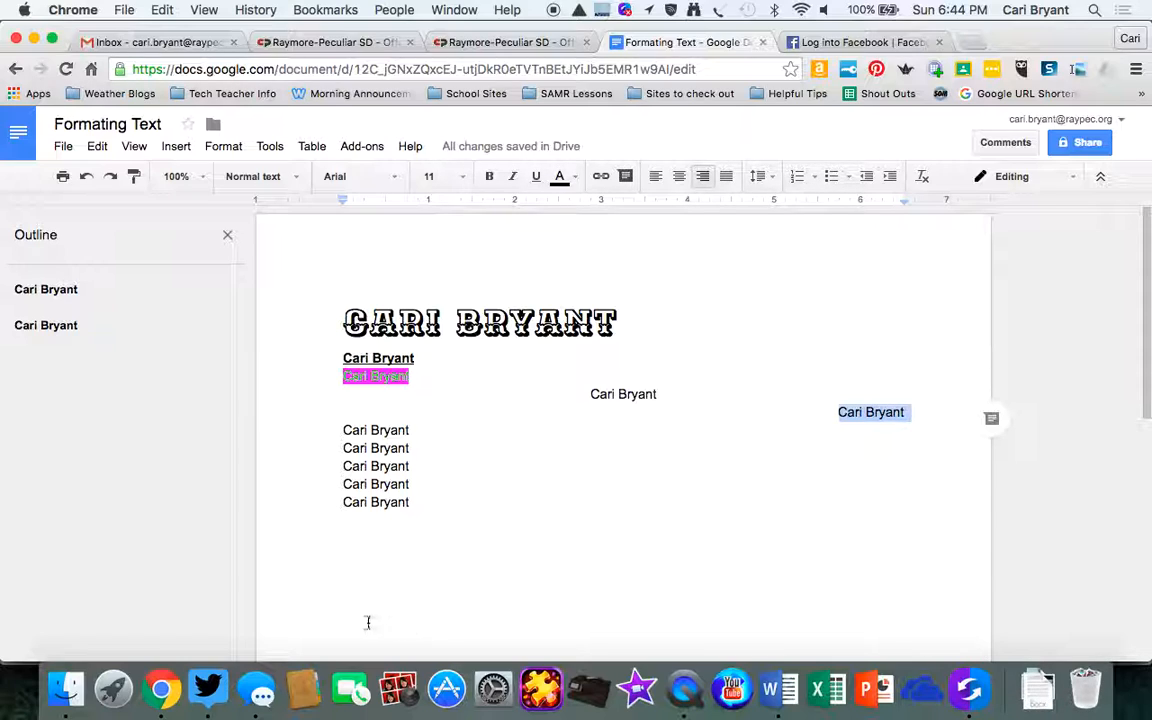
pyautogui.click(853, 533)
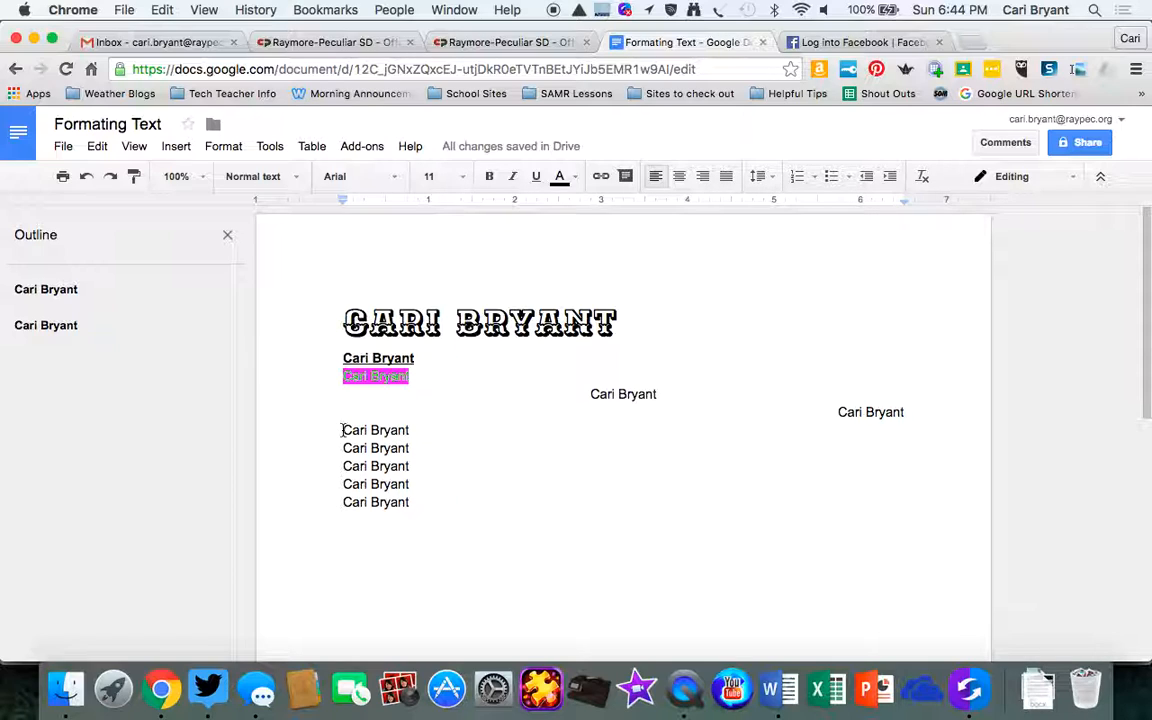
pyautogui.moveTo(342, 430); pyautogui.dragTo(460, 430)
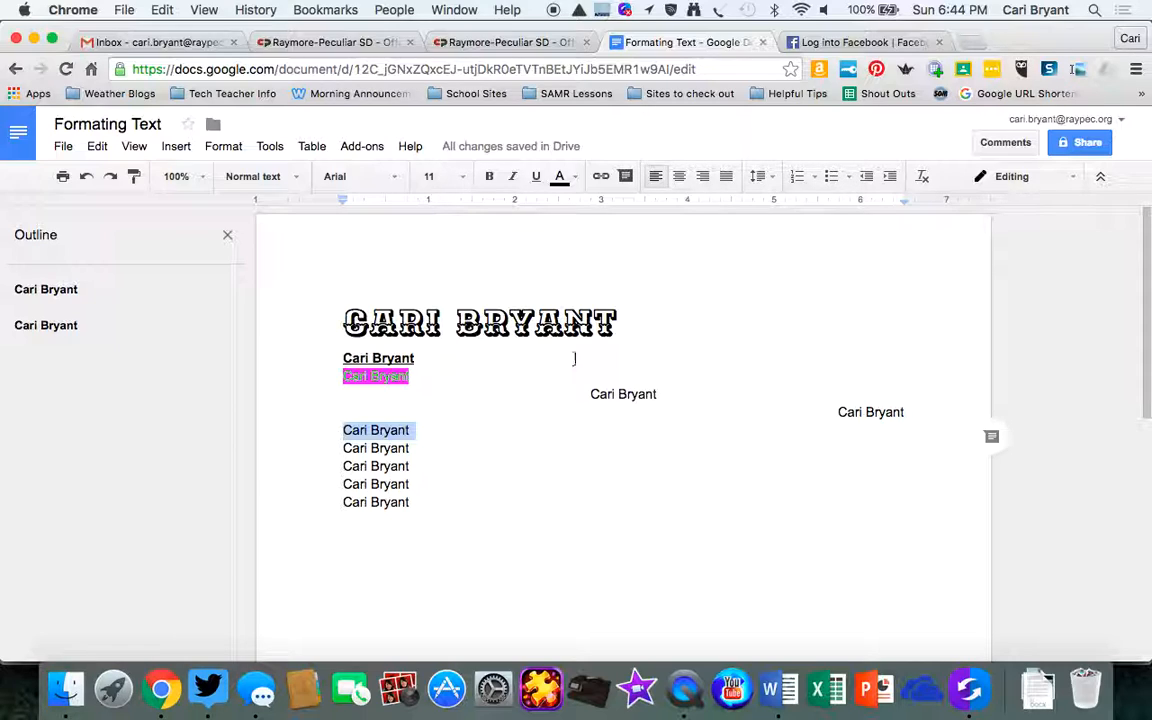
pyautogui.click(728, 176)
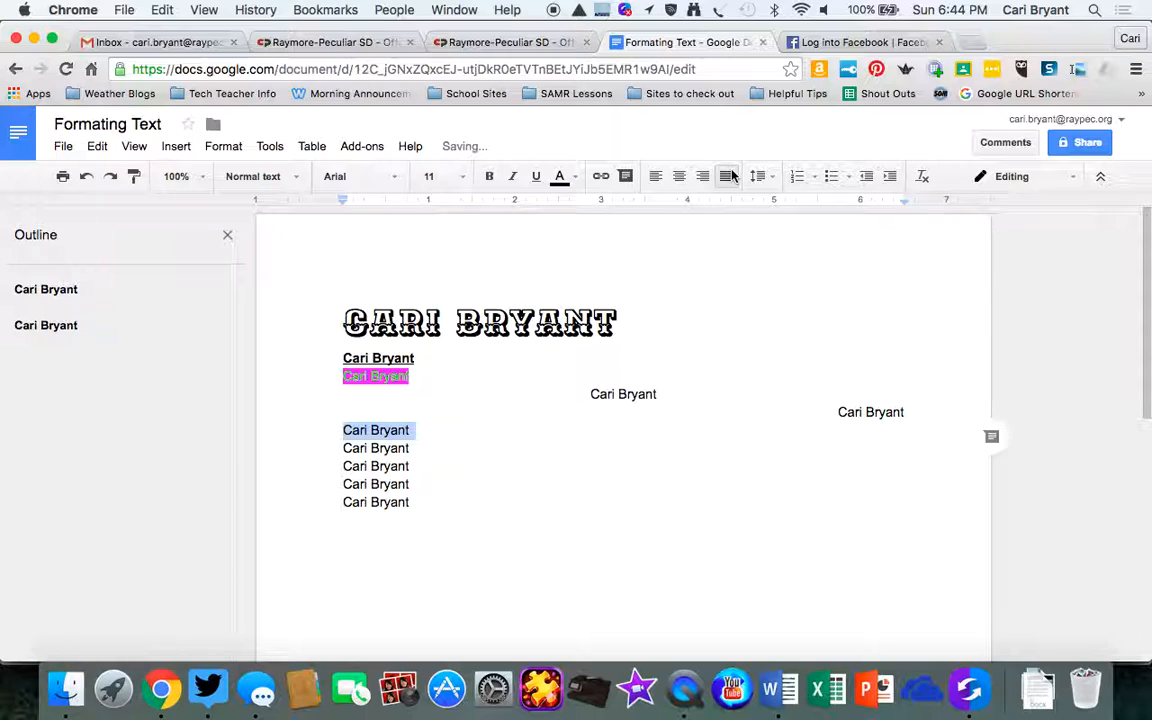
# - Return the sixth line to left alignment and try single, 1.15, 1.5, then double line spacing
pyautogui.click(656, 176)
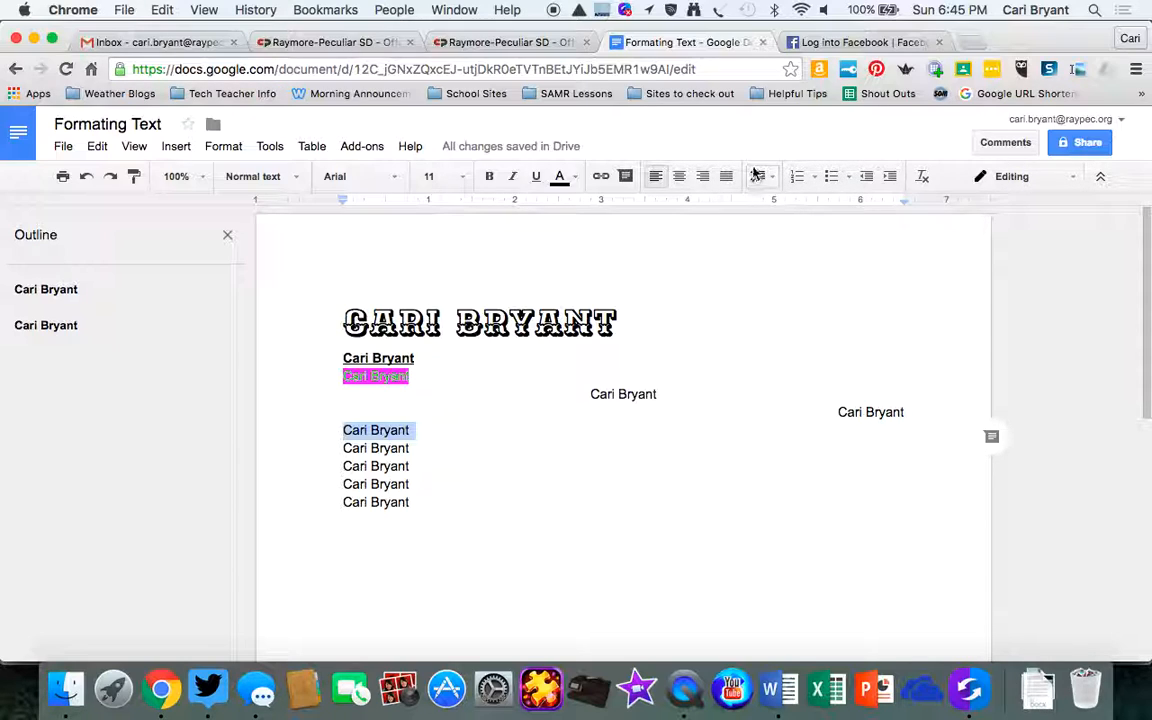
pyautogui.click(769, 178)
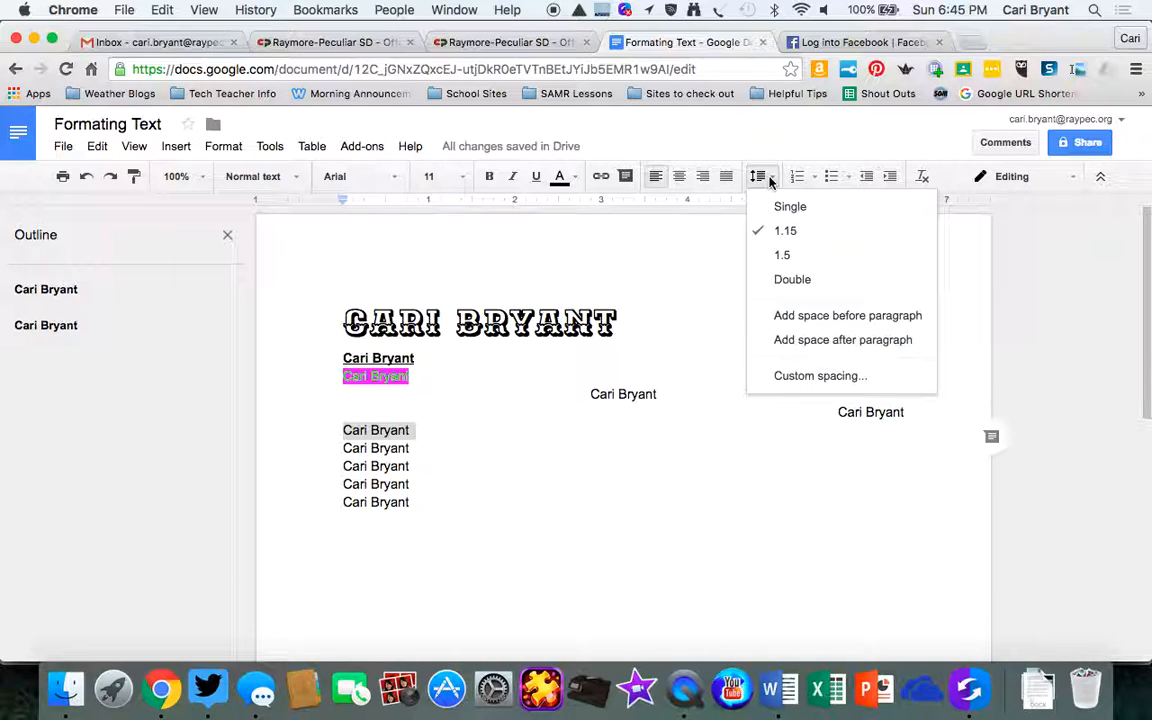
pyautogui.click(789, 208)
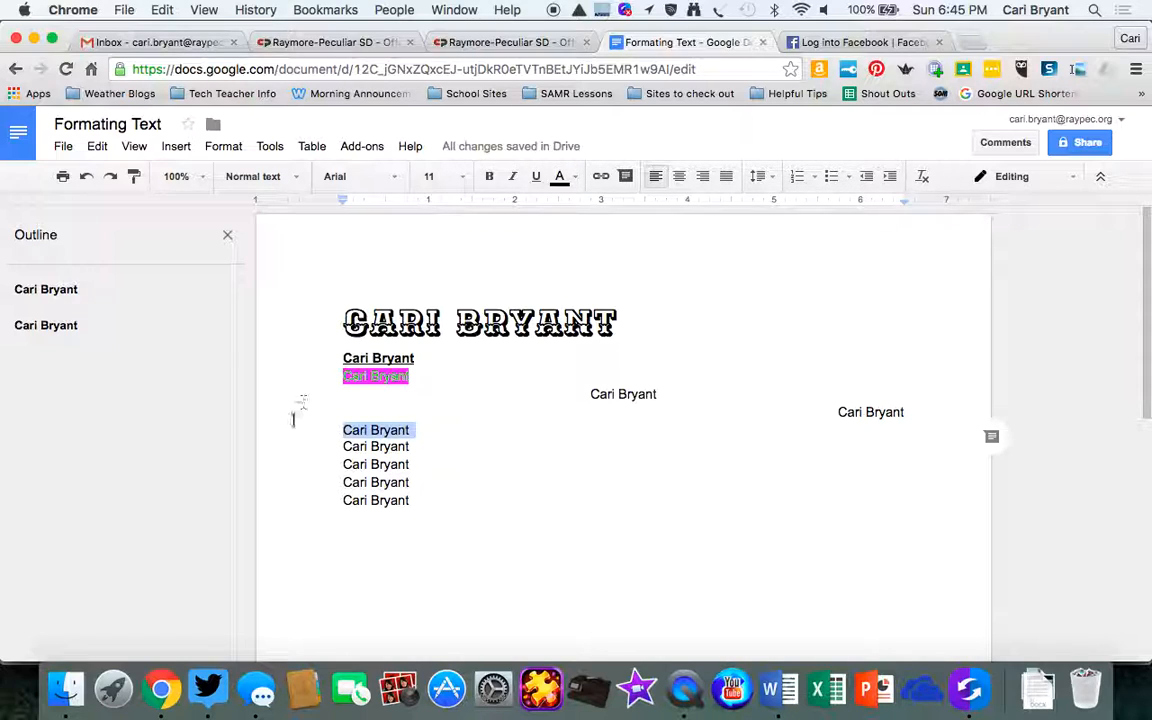
pyautogui.click(766, 177)
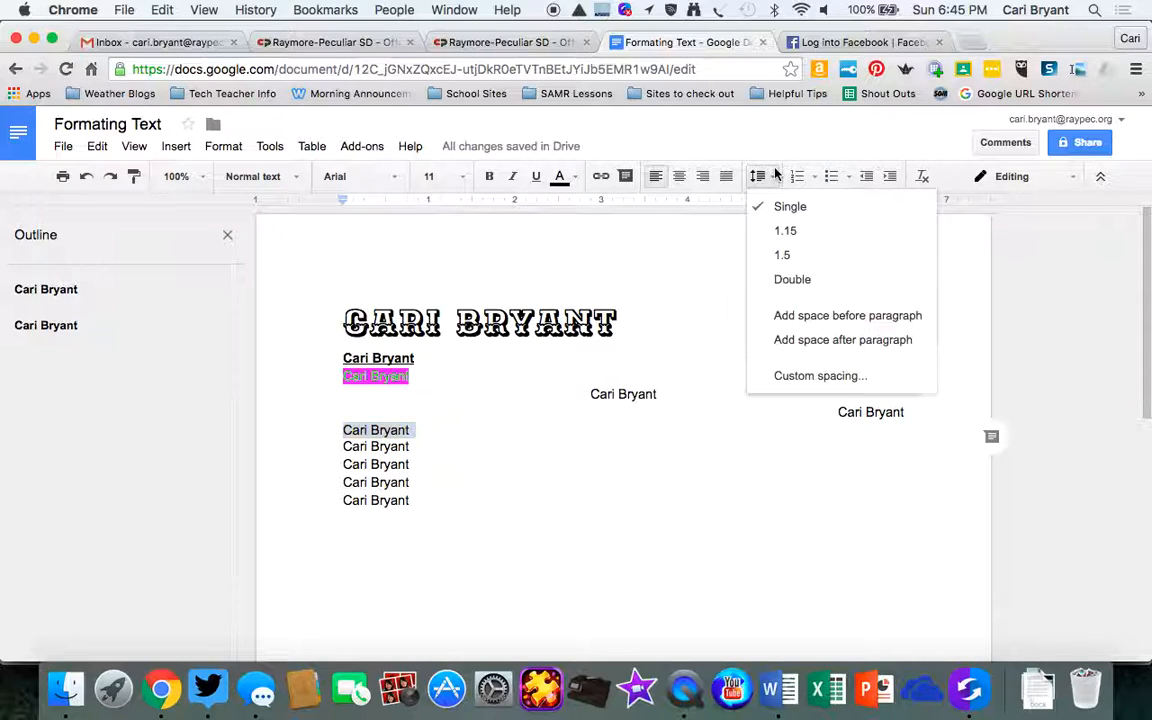
pyautogui.click(772, 231)
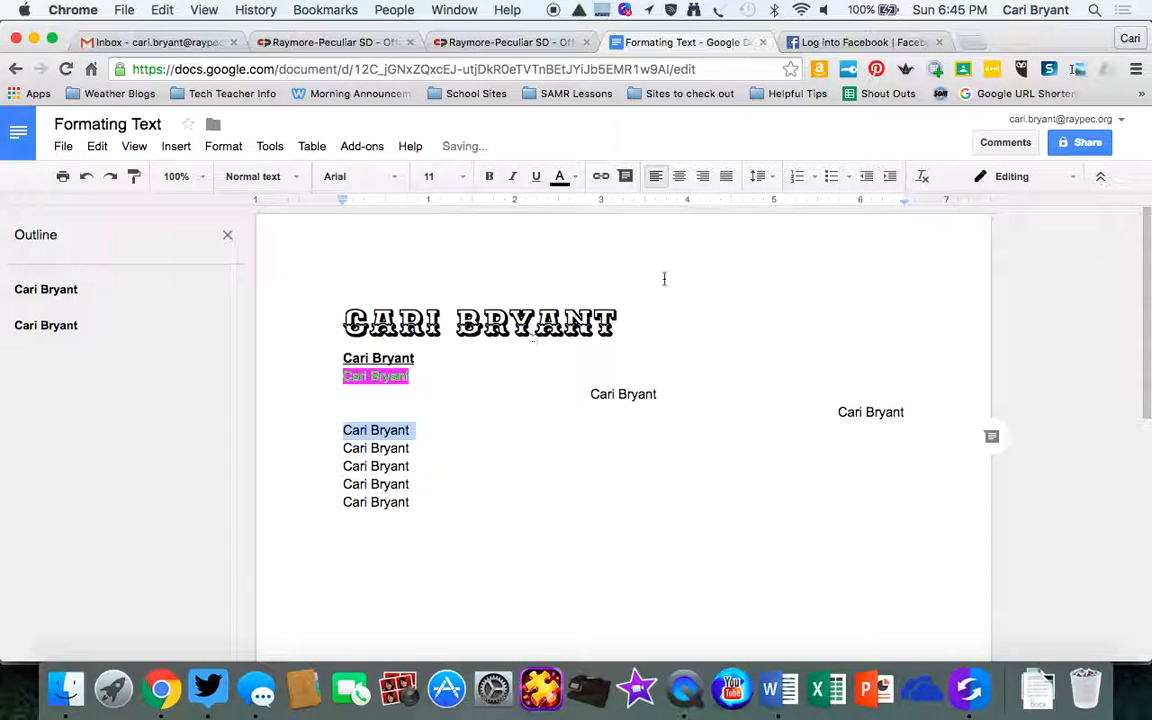
pyautogui.click(767, 177)
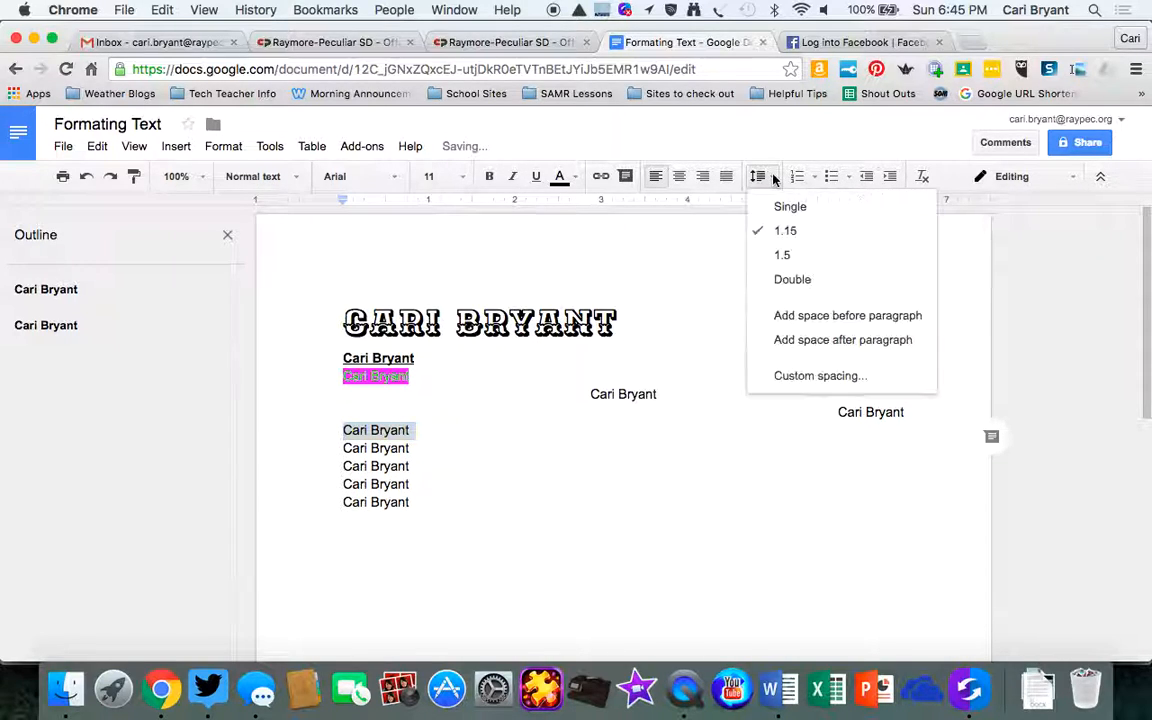
pyautogui.click(780, 256)
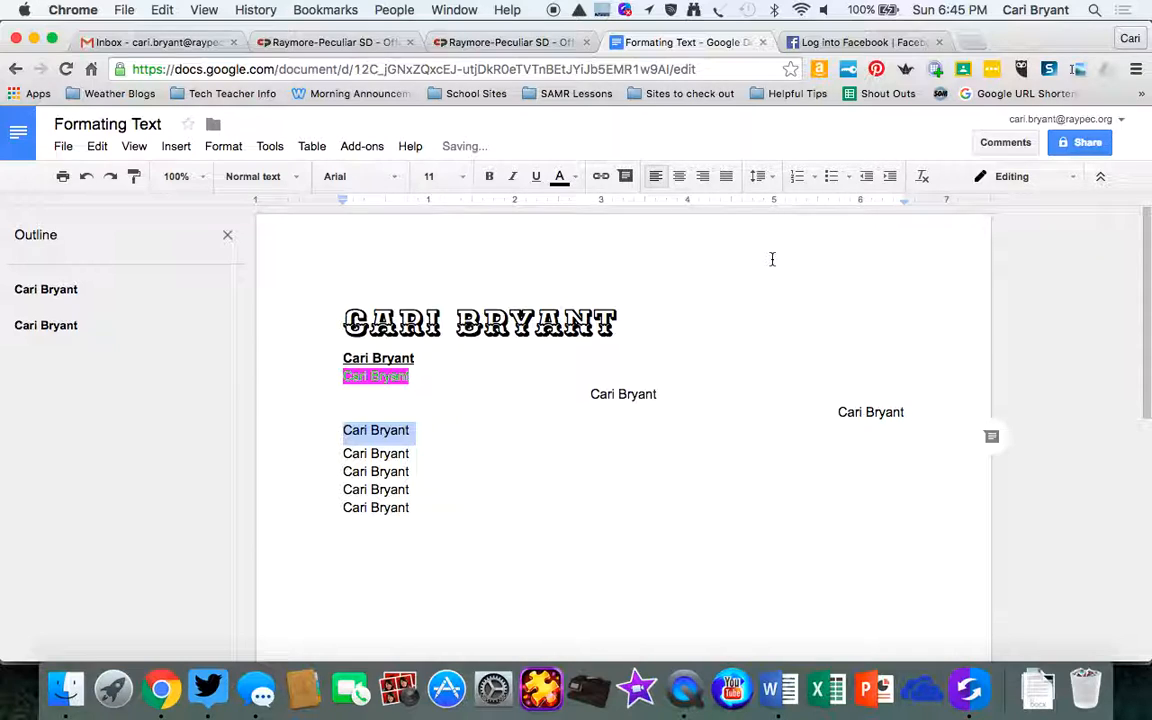
pyautogui.click(759, 176)
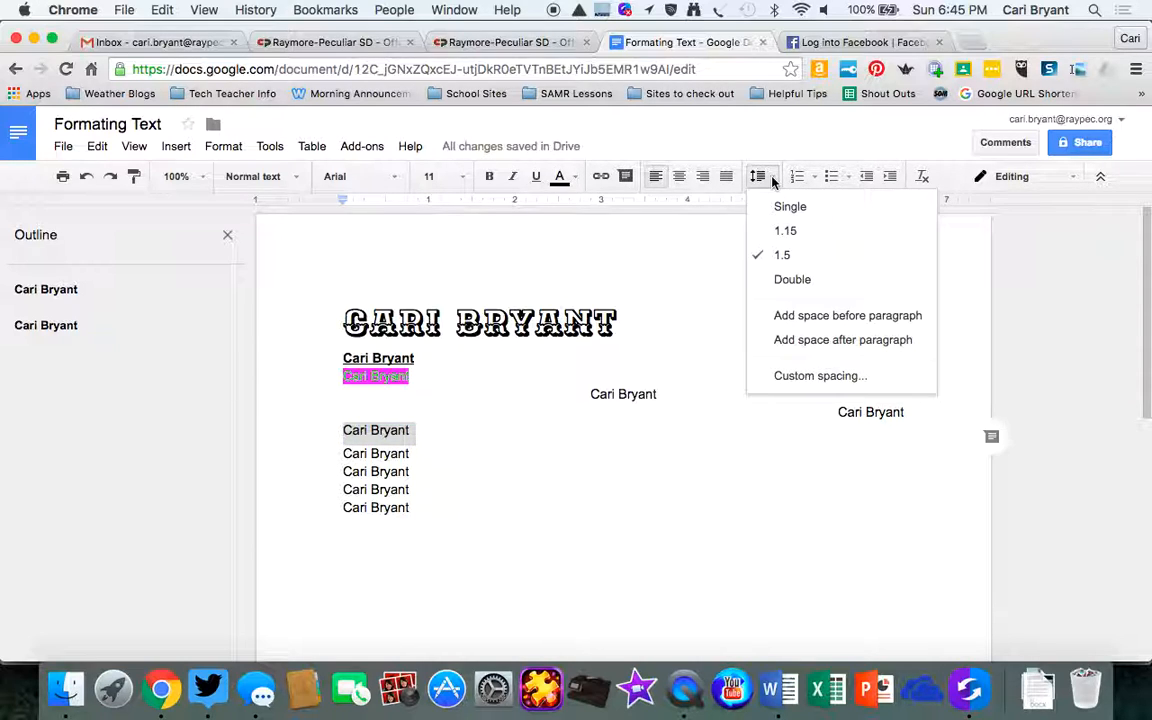
pyautogui.click(785, 280)
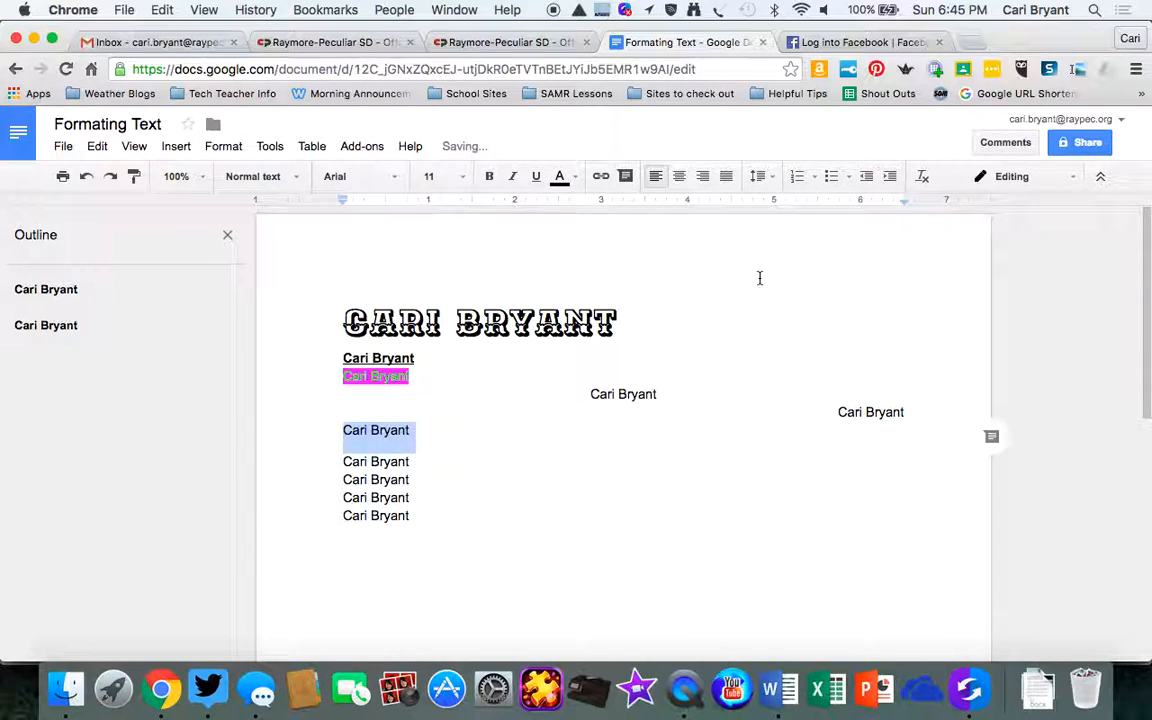
pyautogui.click(336, 461)
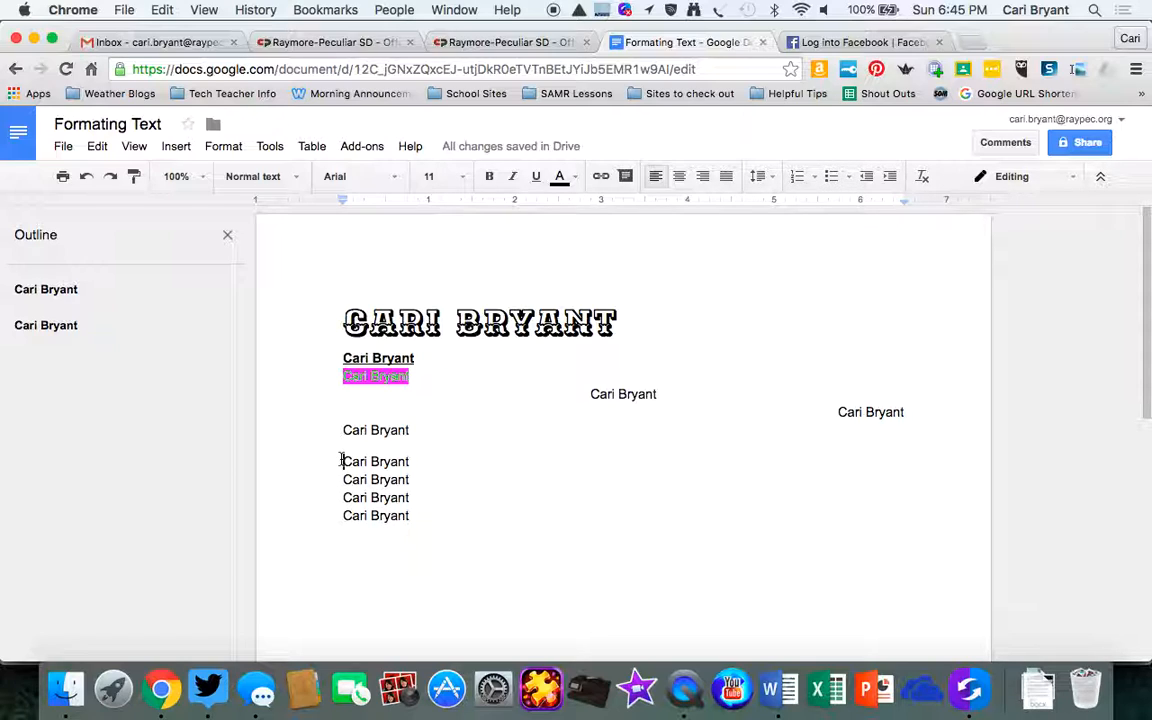
# - Make the seventh name line numbered item 1., trying the 1) style before settling on 1
pyautogui.click(814, 179)
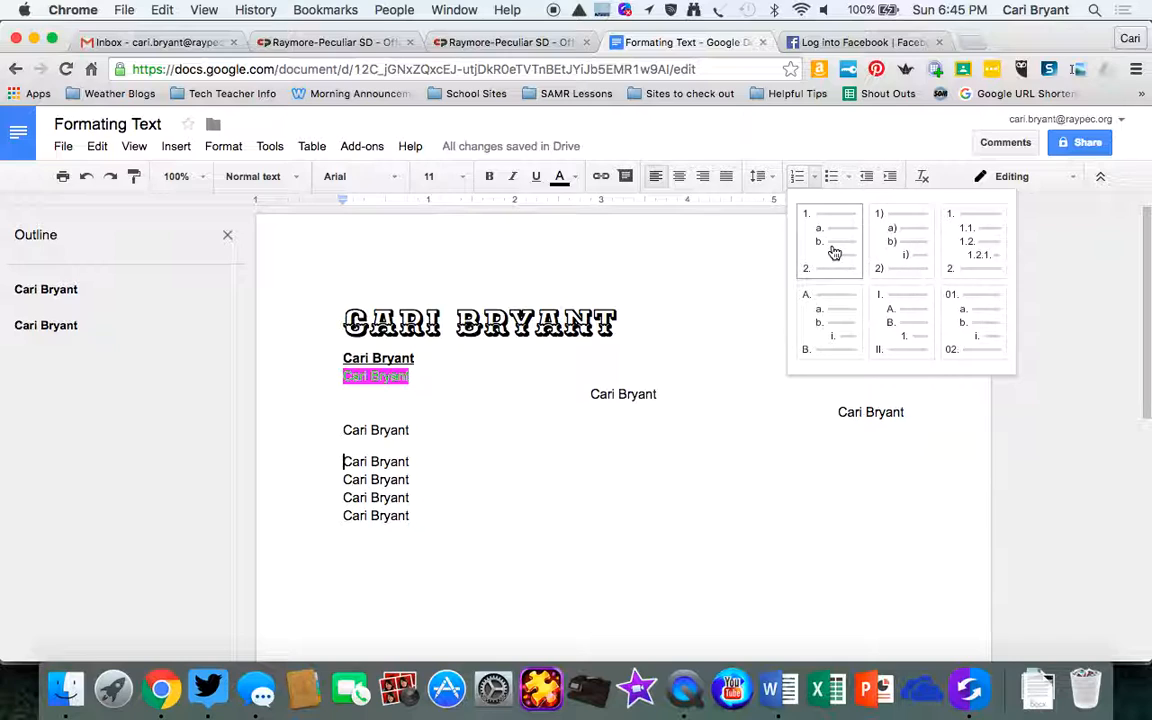
pyautogui.click(833, 249)
pyautogui.click(815, 179)
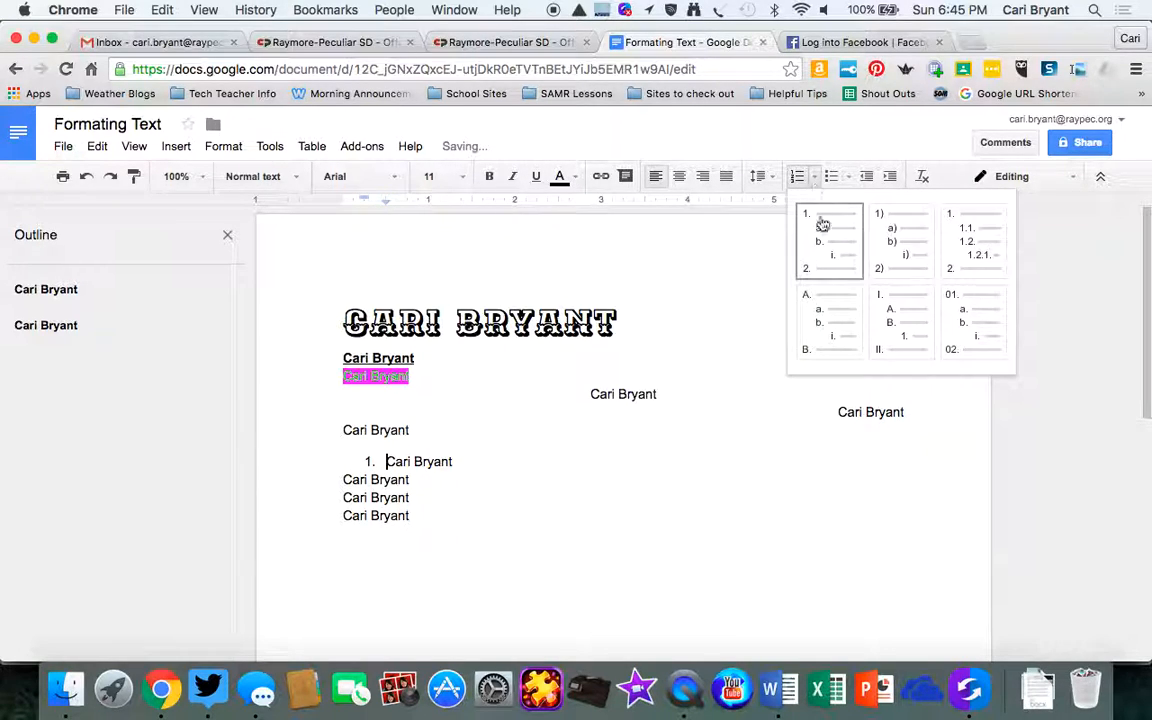
pyautogui.click(887, 262)
pyautogui.click(815, 177)
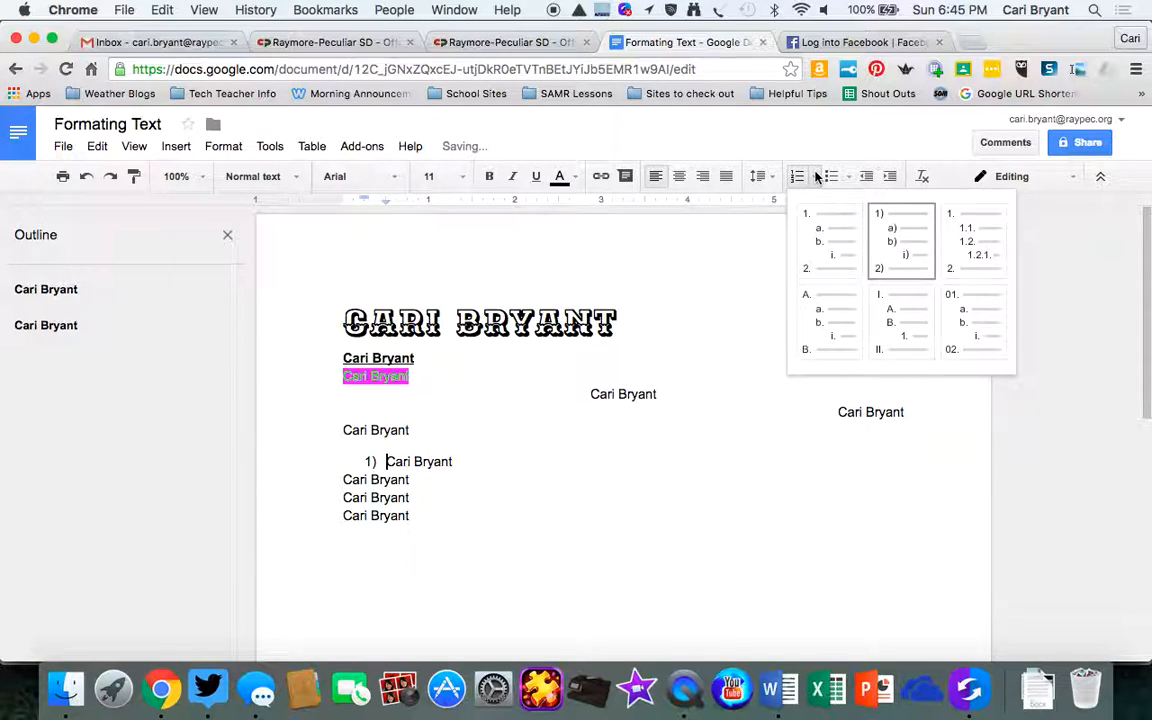
pyautogui.click(963, 256)
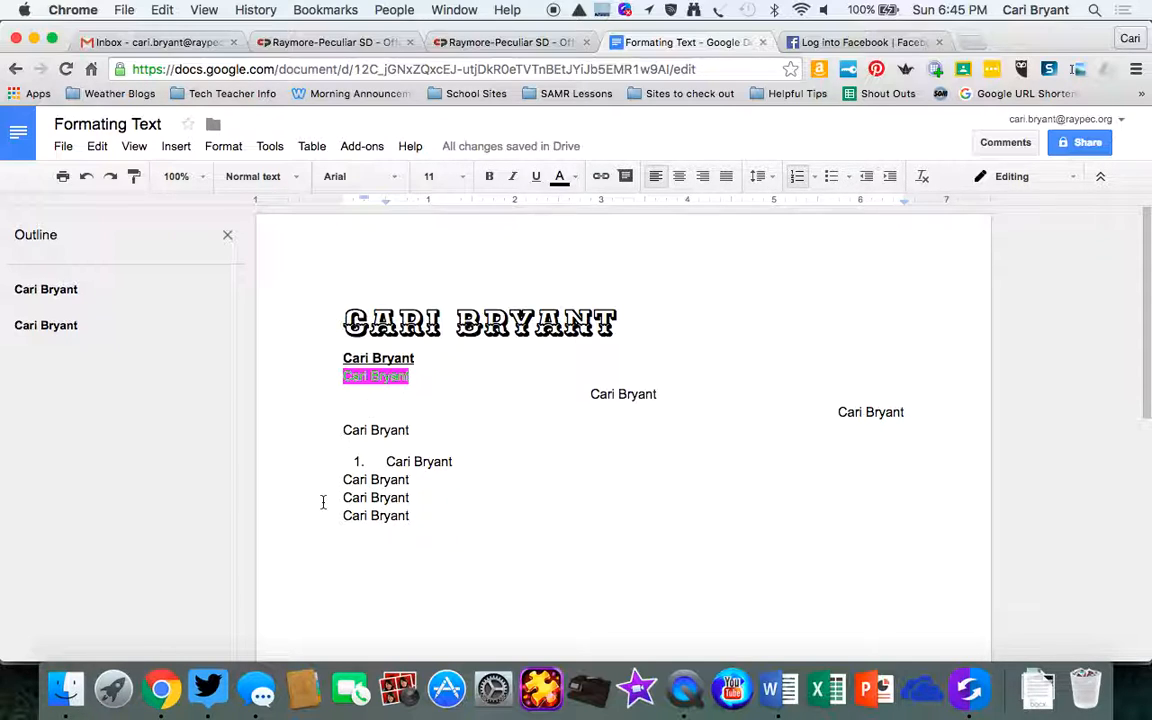
# - Turn the eighth name line into a bulleted item with a diamond bullet
pyautogui.moveTo(339, 479); pyautogui.dragTo(415, 479)
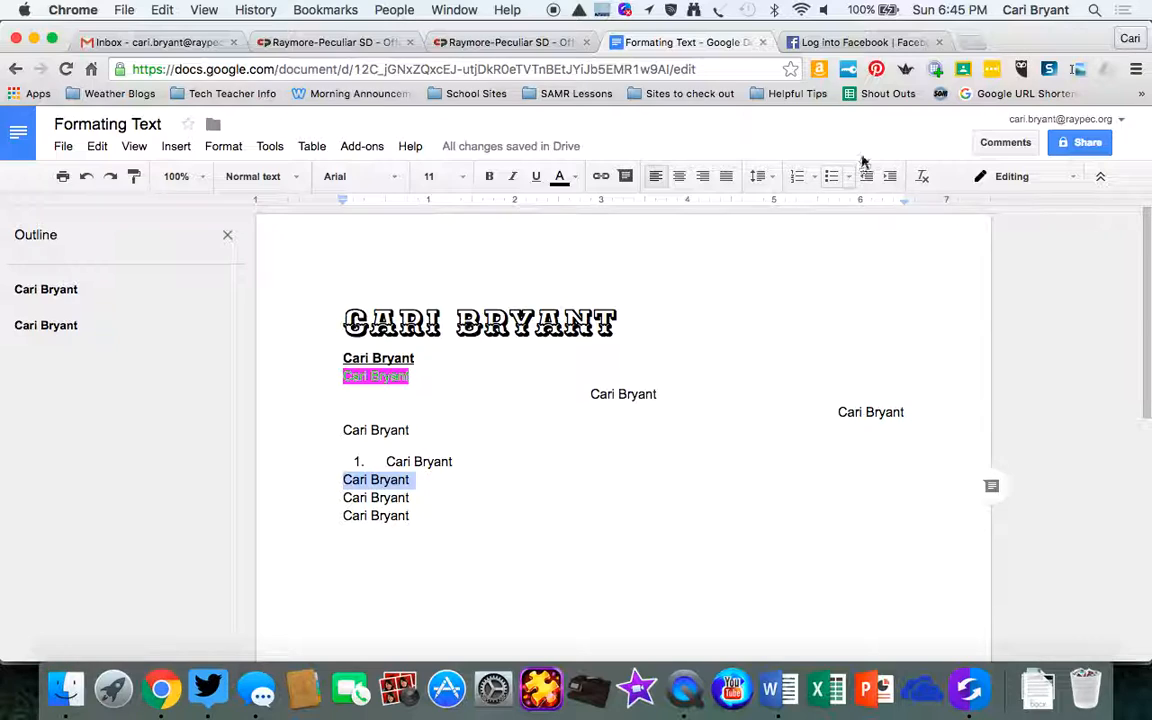
pyautogui.click(834, 178)
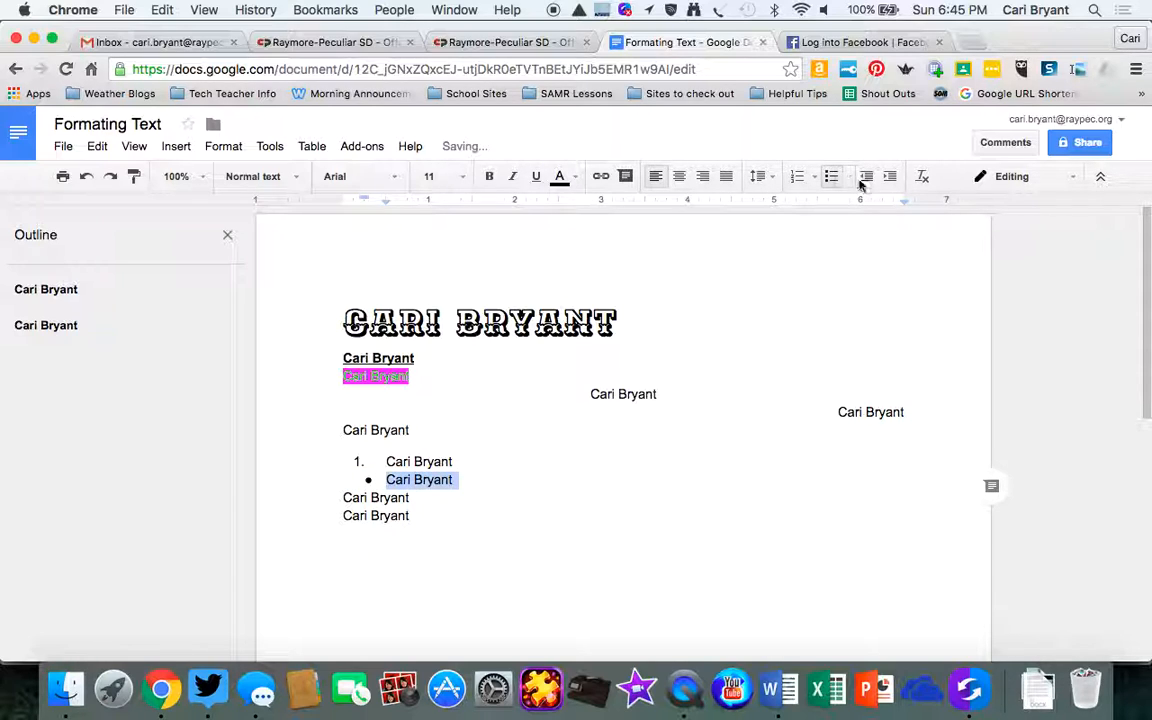
pyautogui.click(848, 177)
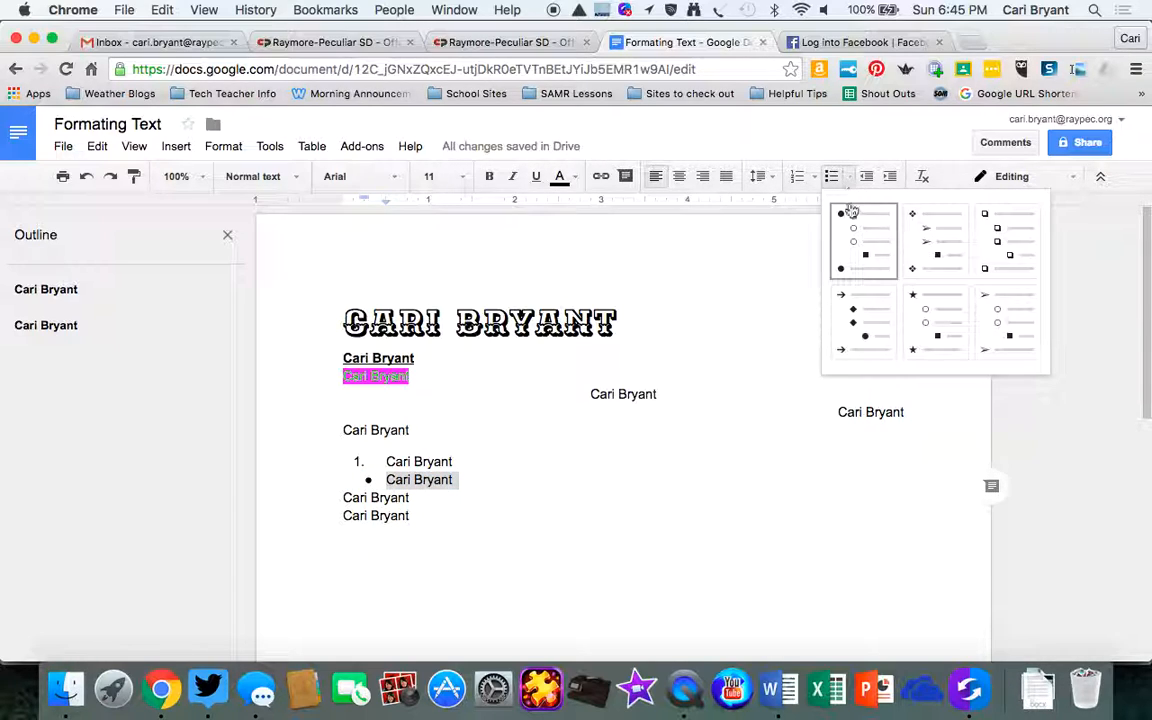
pyautogui.click(945, 255)
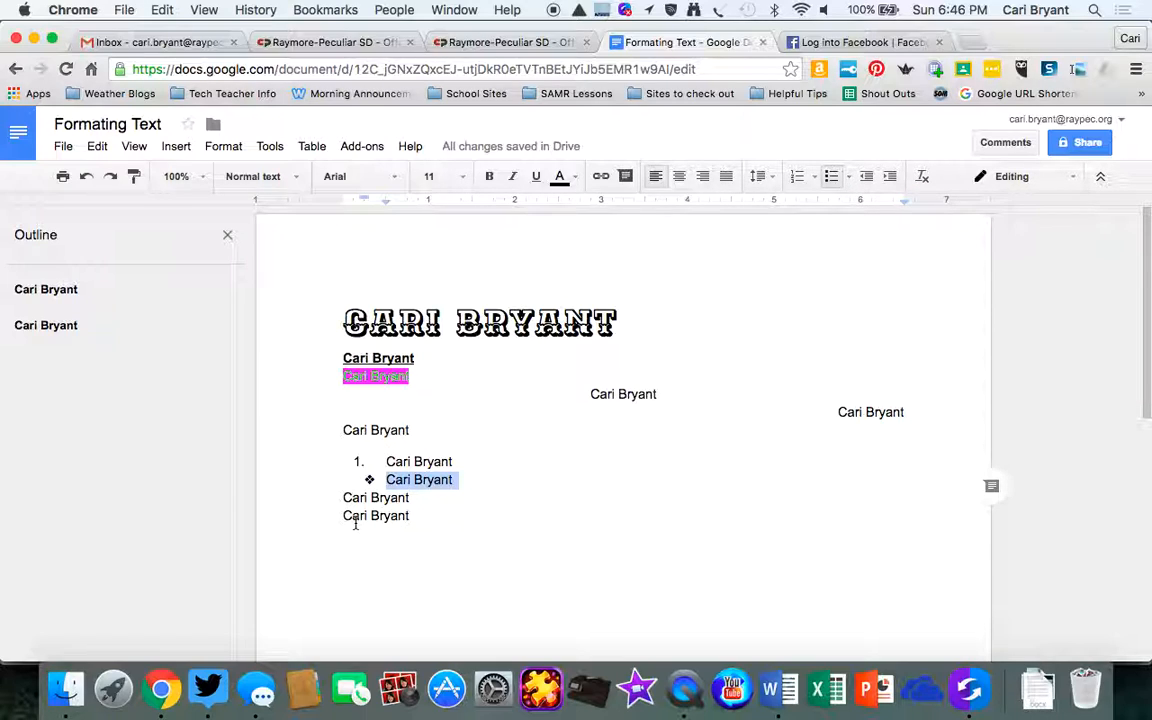
# - Set the last name line to Shadows Into Light at size 36
pyautogui.moveTo(415, 515); pyautogui.dragTo(327, 521)
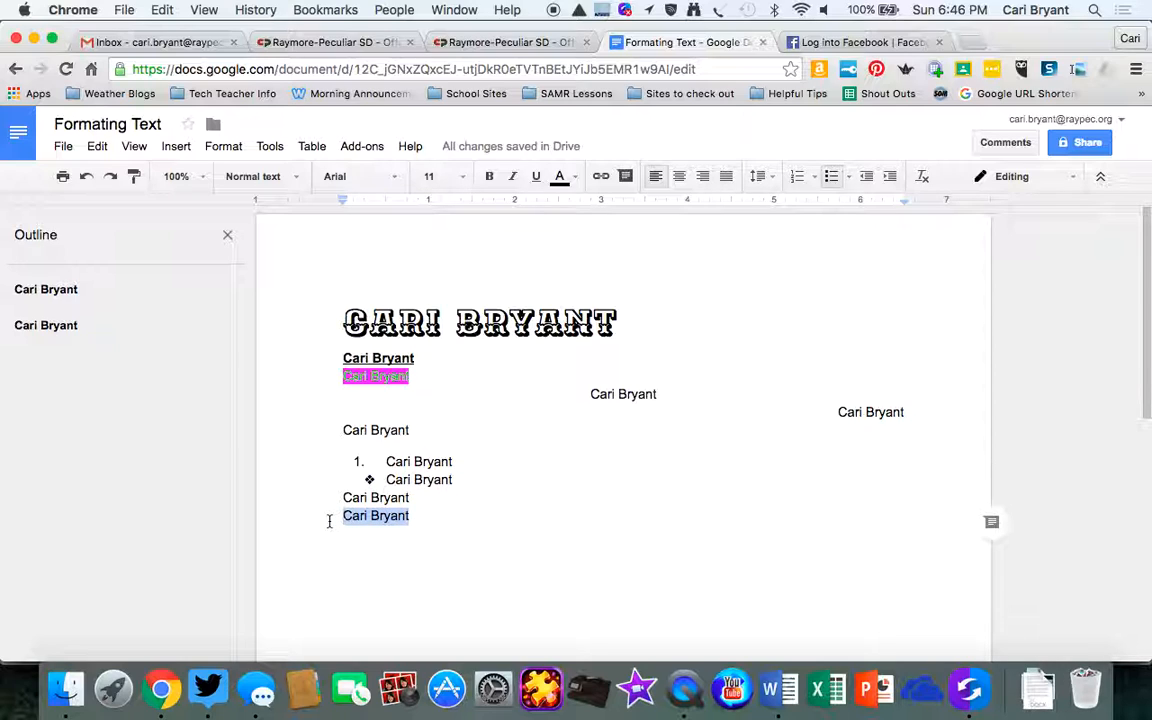
pyautogui.click(395, 176)
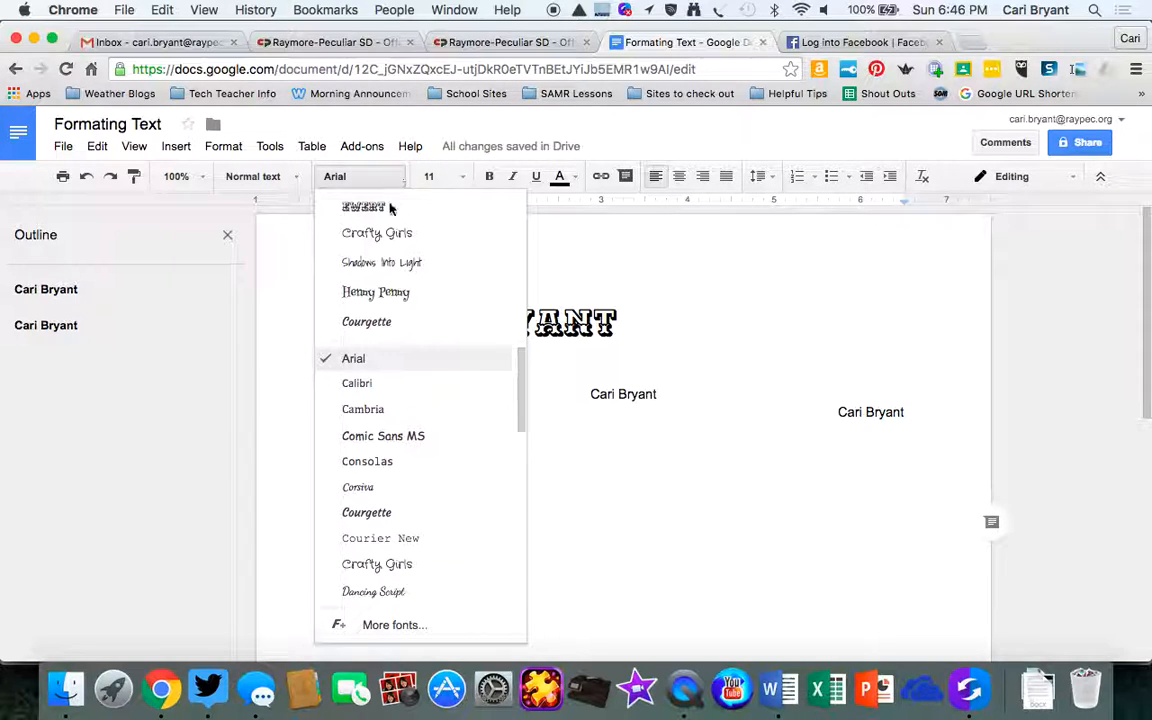
pyautogui.click(378, 262)
pyautogui.click(462, 176)
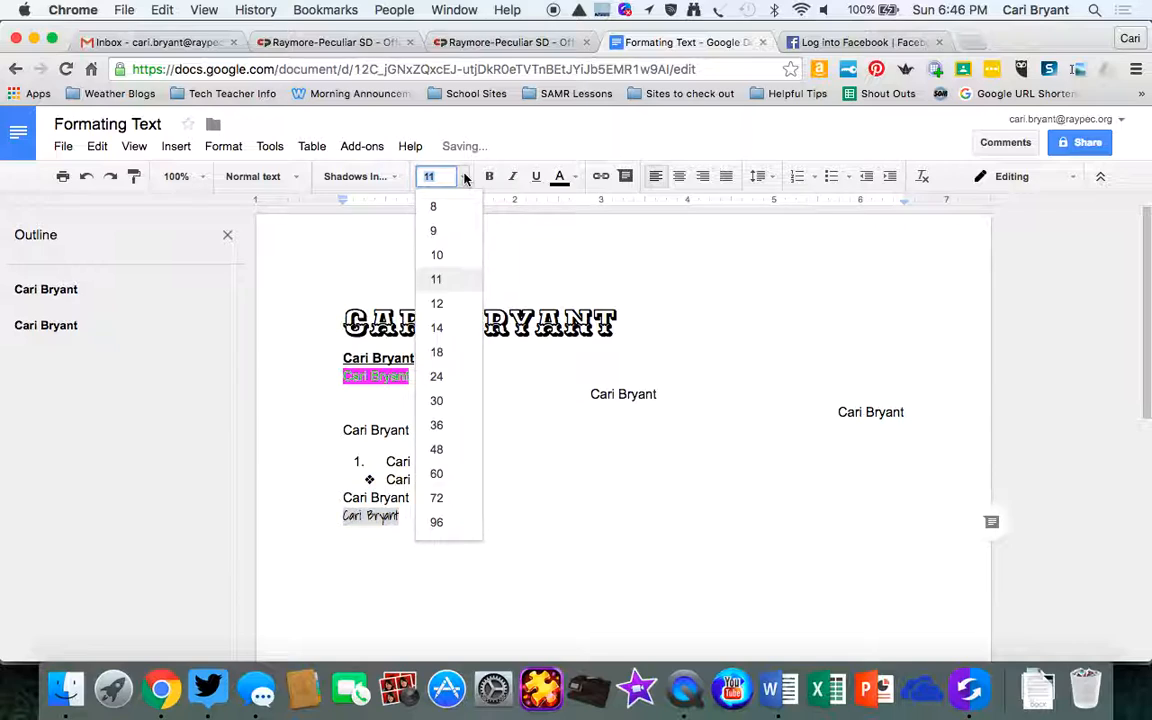
pyautogui.click(437, 425)
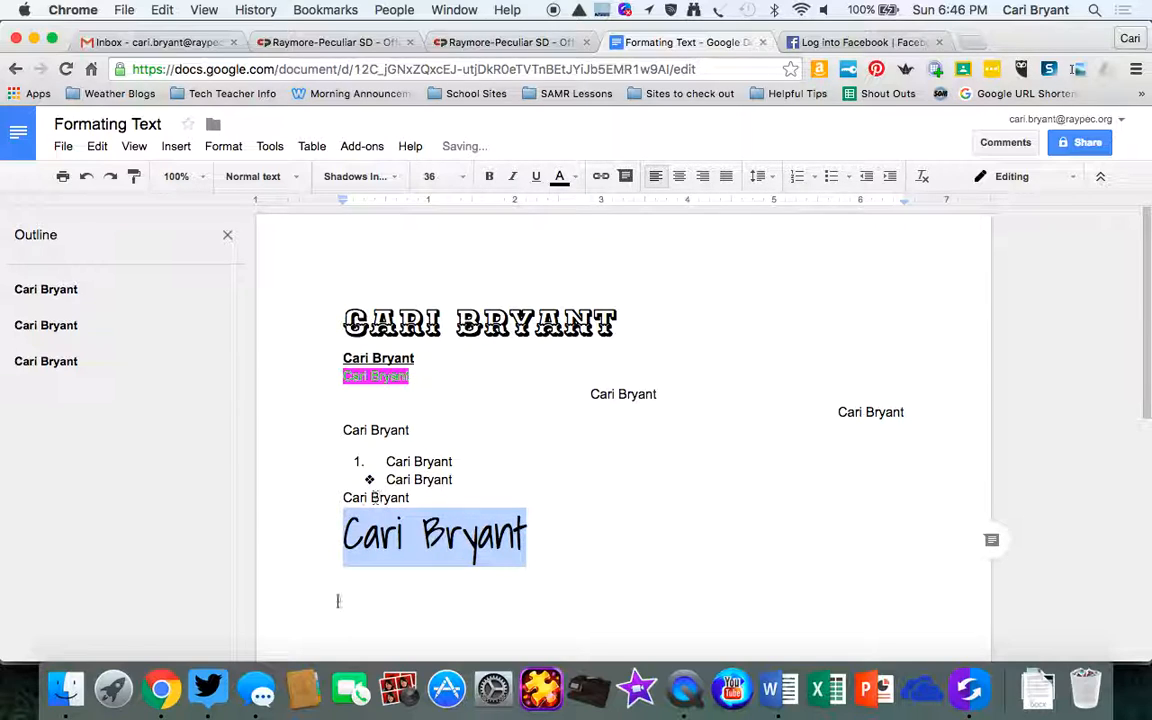
# - Make the line italic and underlined, with a red highlight and yellow text
pyautogui.click(512, 177)
pyautogui.click(536, 177)
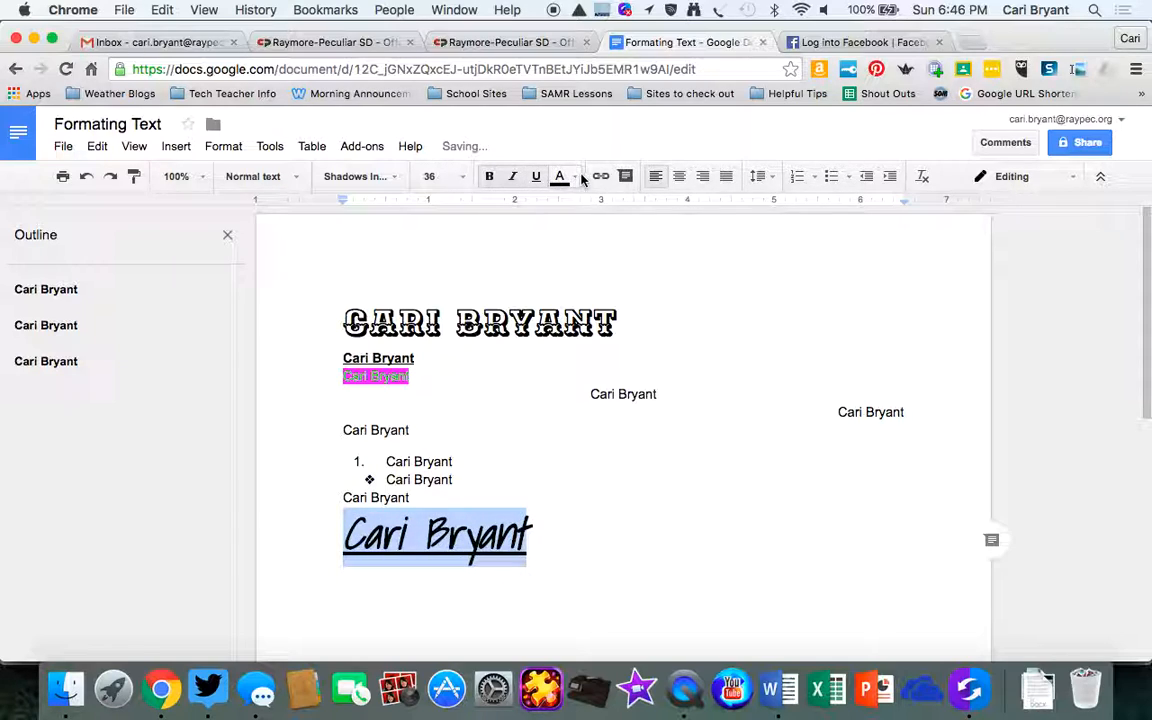
pyautogui.click(560, 177)
pyautogui.click(526, 272)
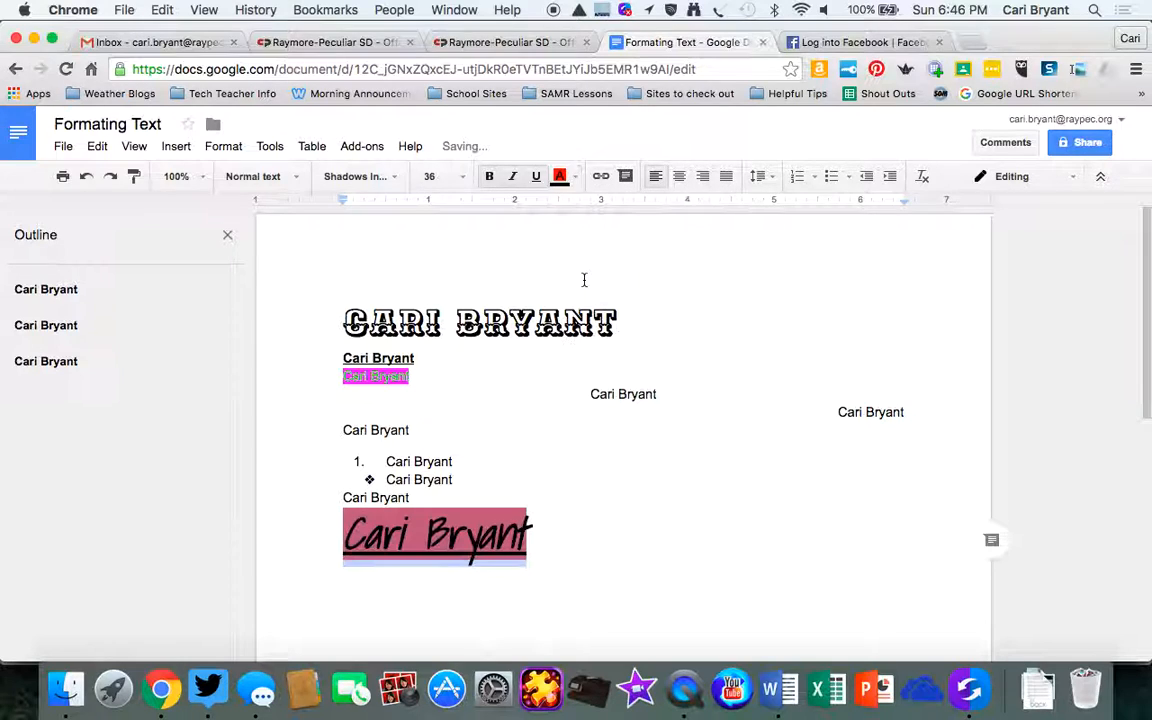
pyautogui.click(576, 178)
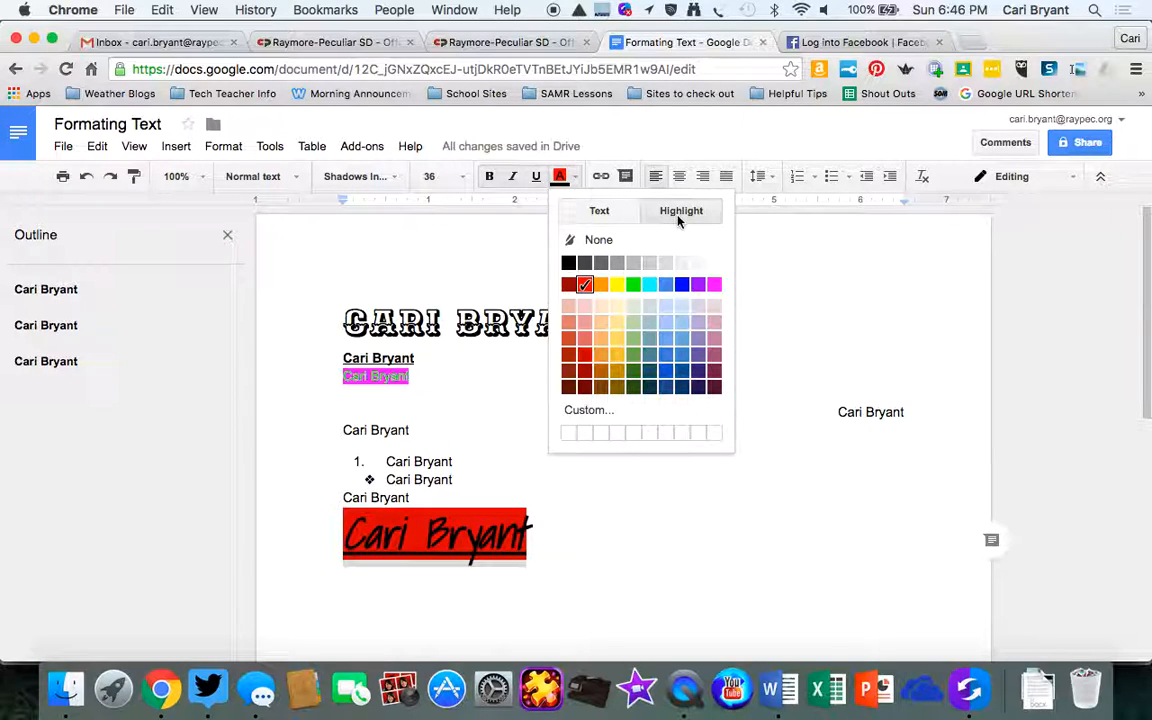
pyautogui.click(617, 211)
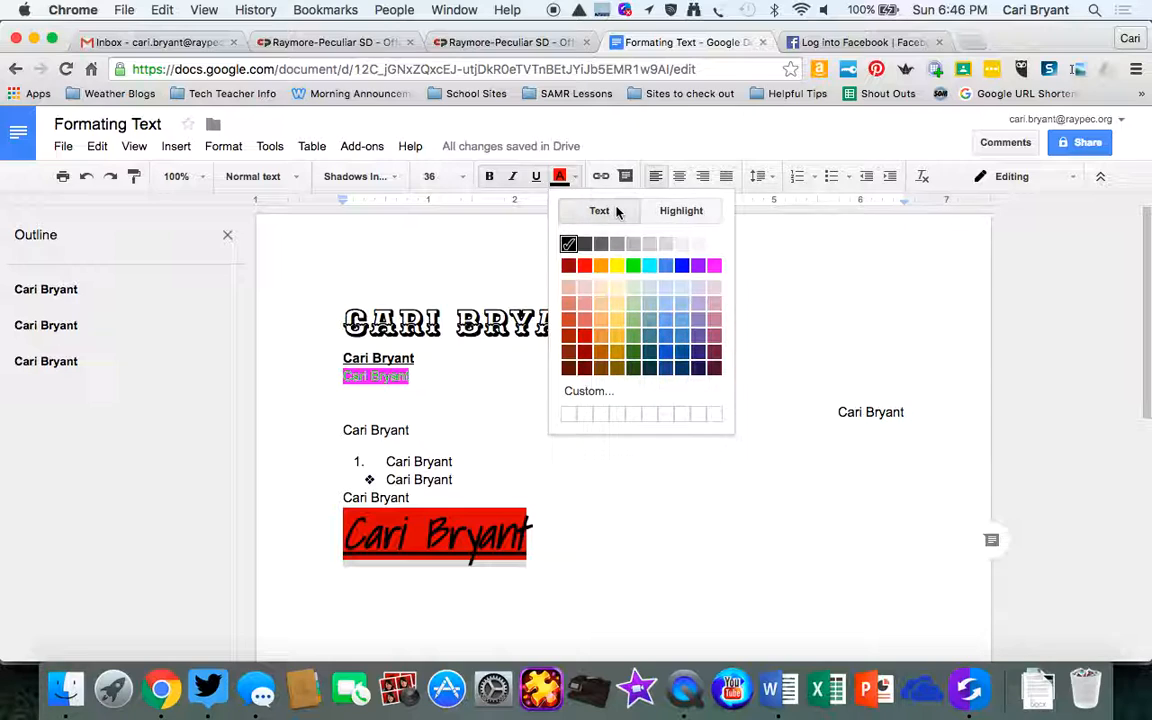
pyautogui.click(620, 265)
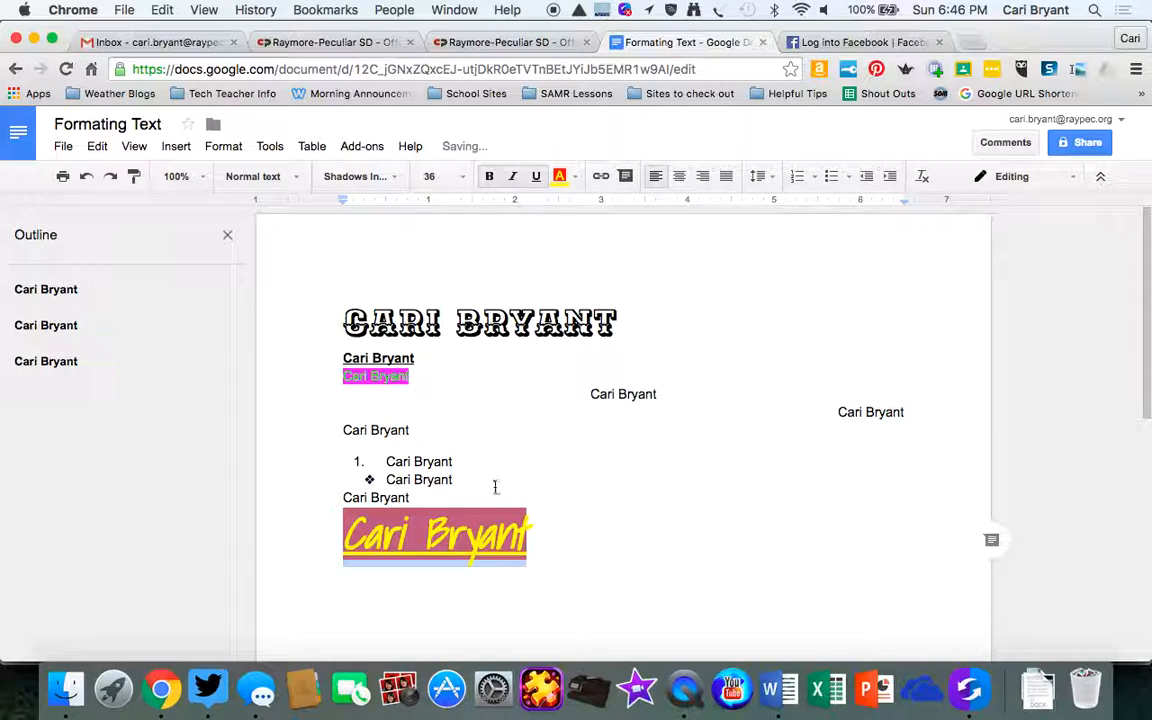
# - Centre the large line and apply double line spacing
pyautogui.click(569, 545)
pyautogui.doubleClick(552, 538)
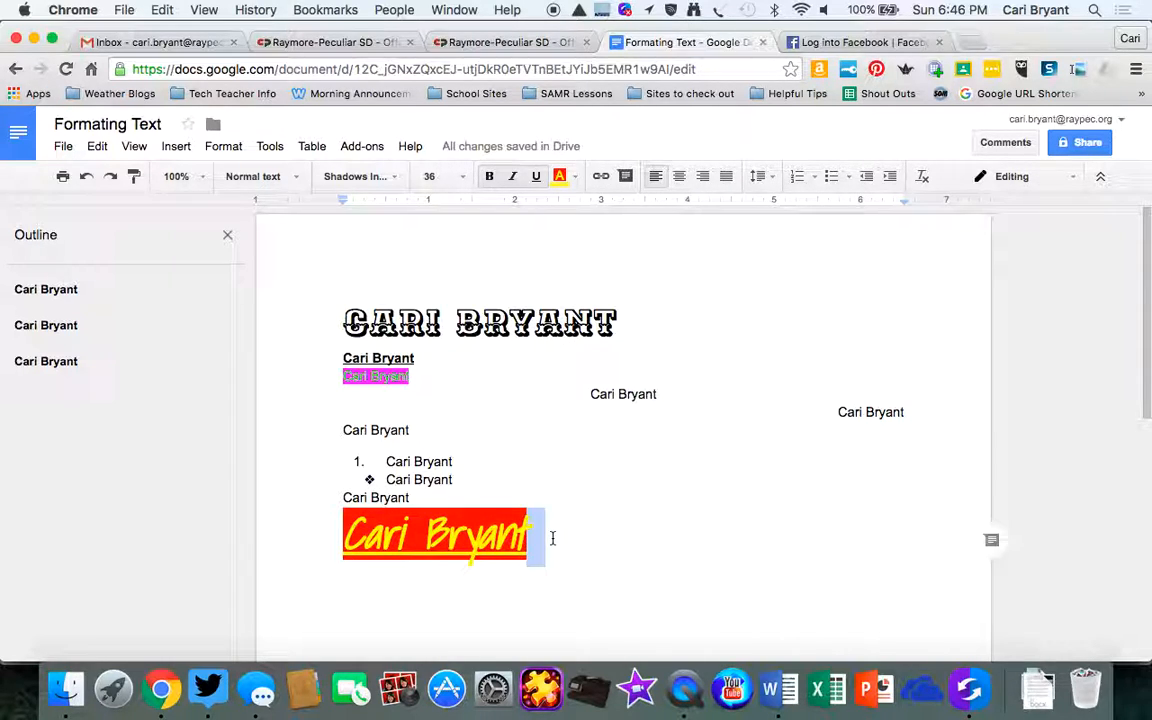
pyautogui.click(552, 538)
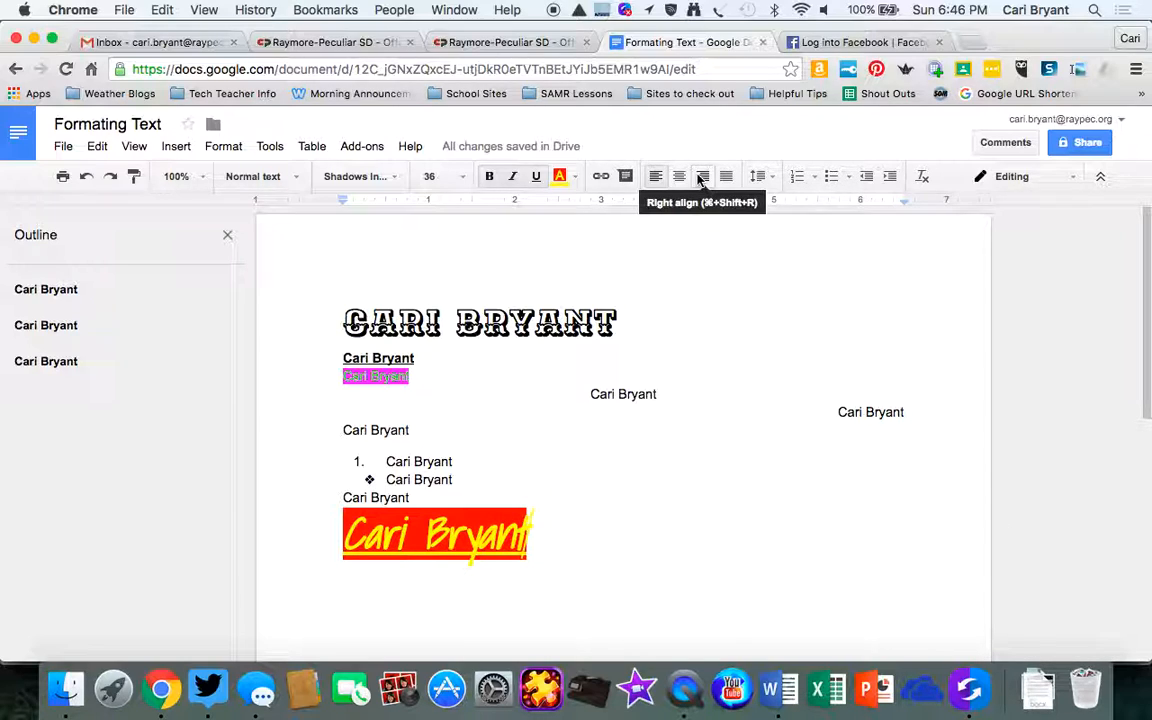
pyautogui.click(679, 176)
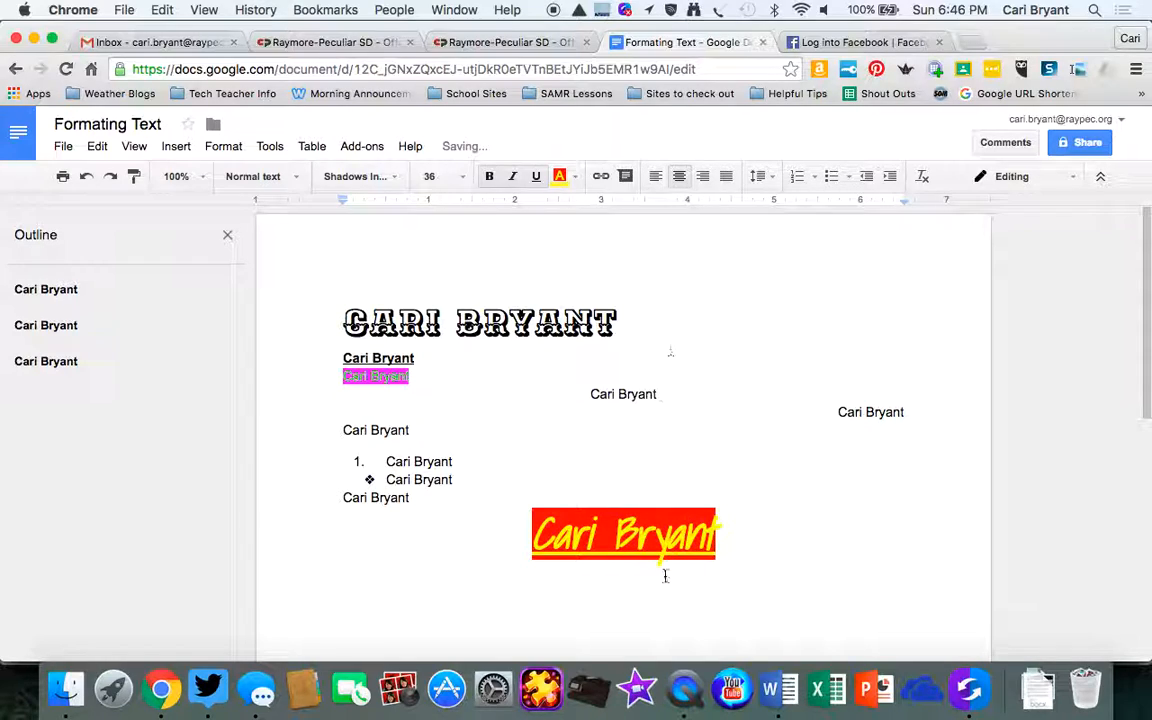
pyautogui.moveTo(745, 524); pyautogui.dragTo(452, 512)
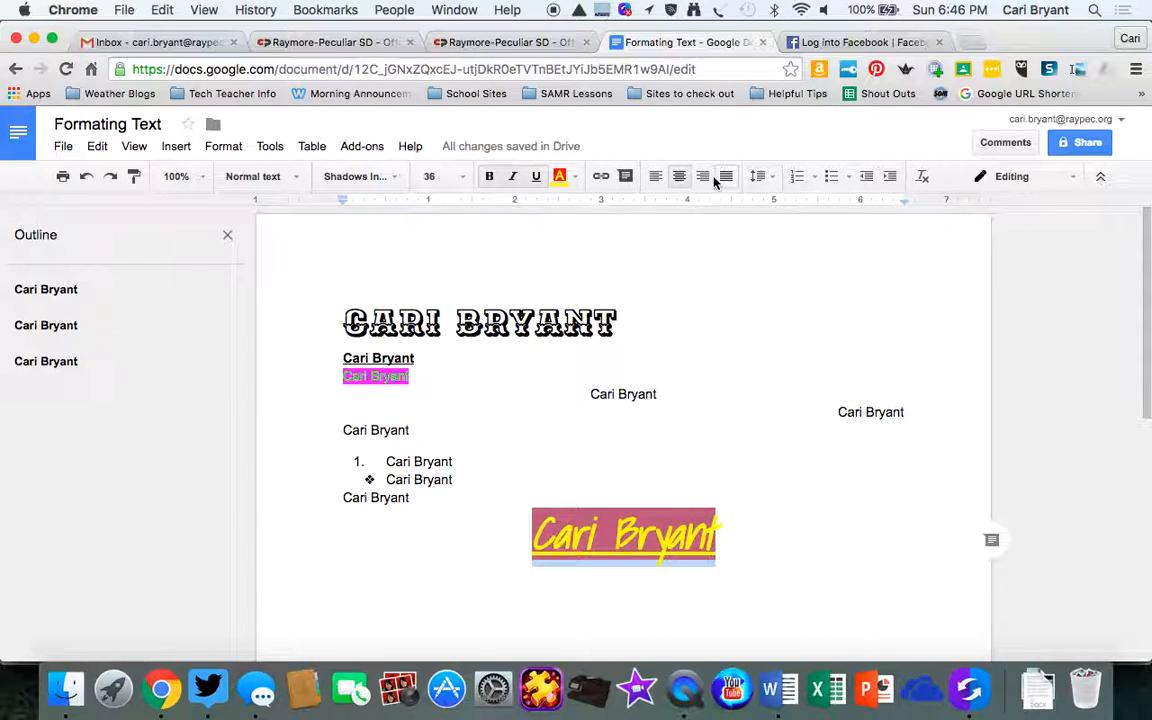
pyautogui.click(772, 177)
pyautogui.click(784, 281)
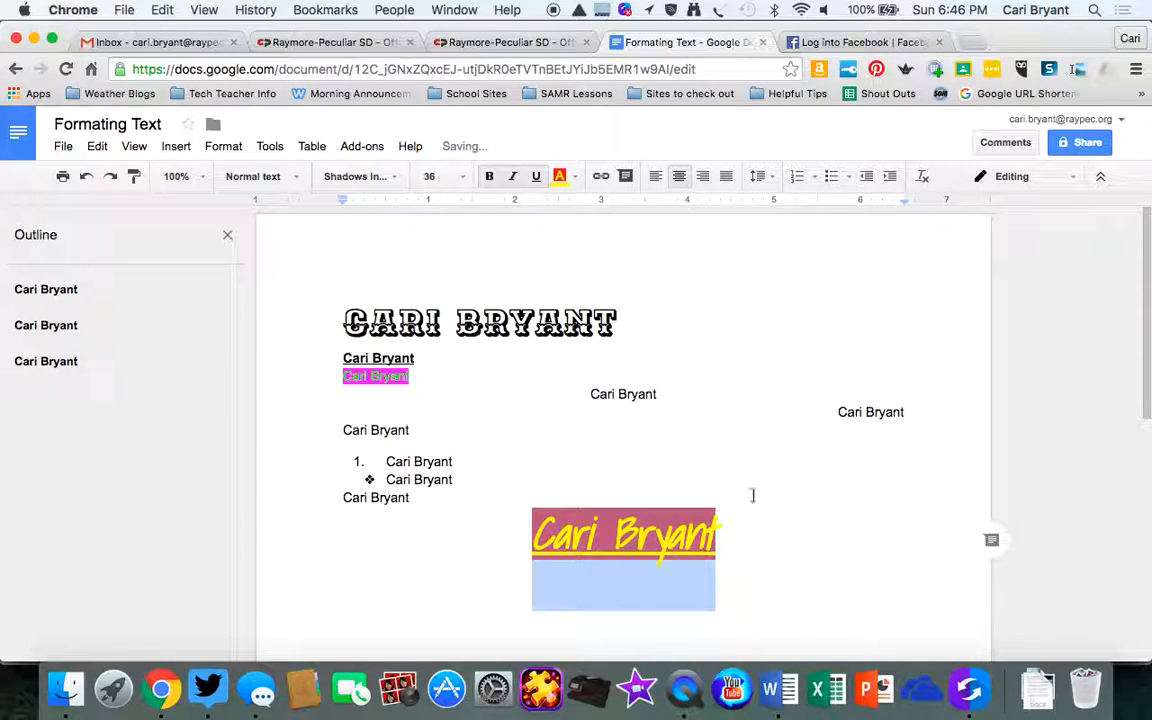